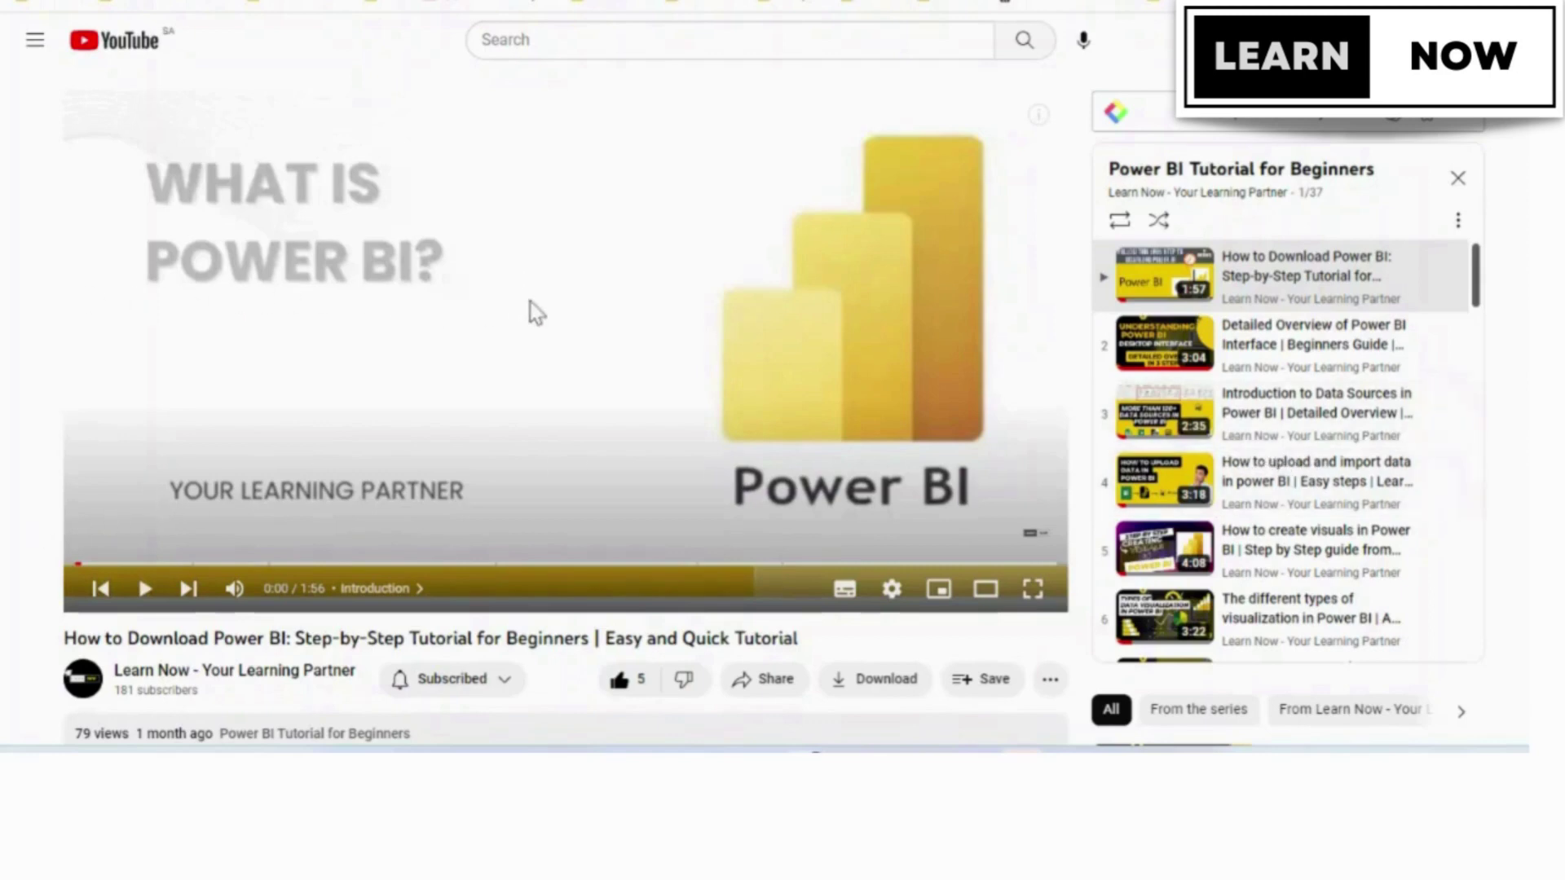
Scroll through the Orders table in Data view and select the Order Priority column.
scroll(1243, 408, "down", 5)
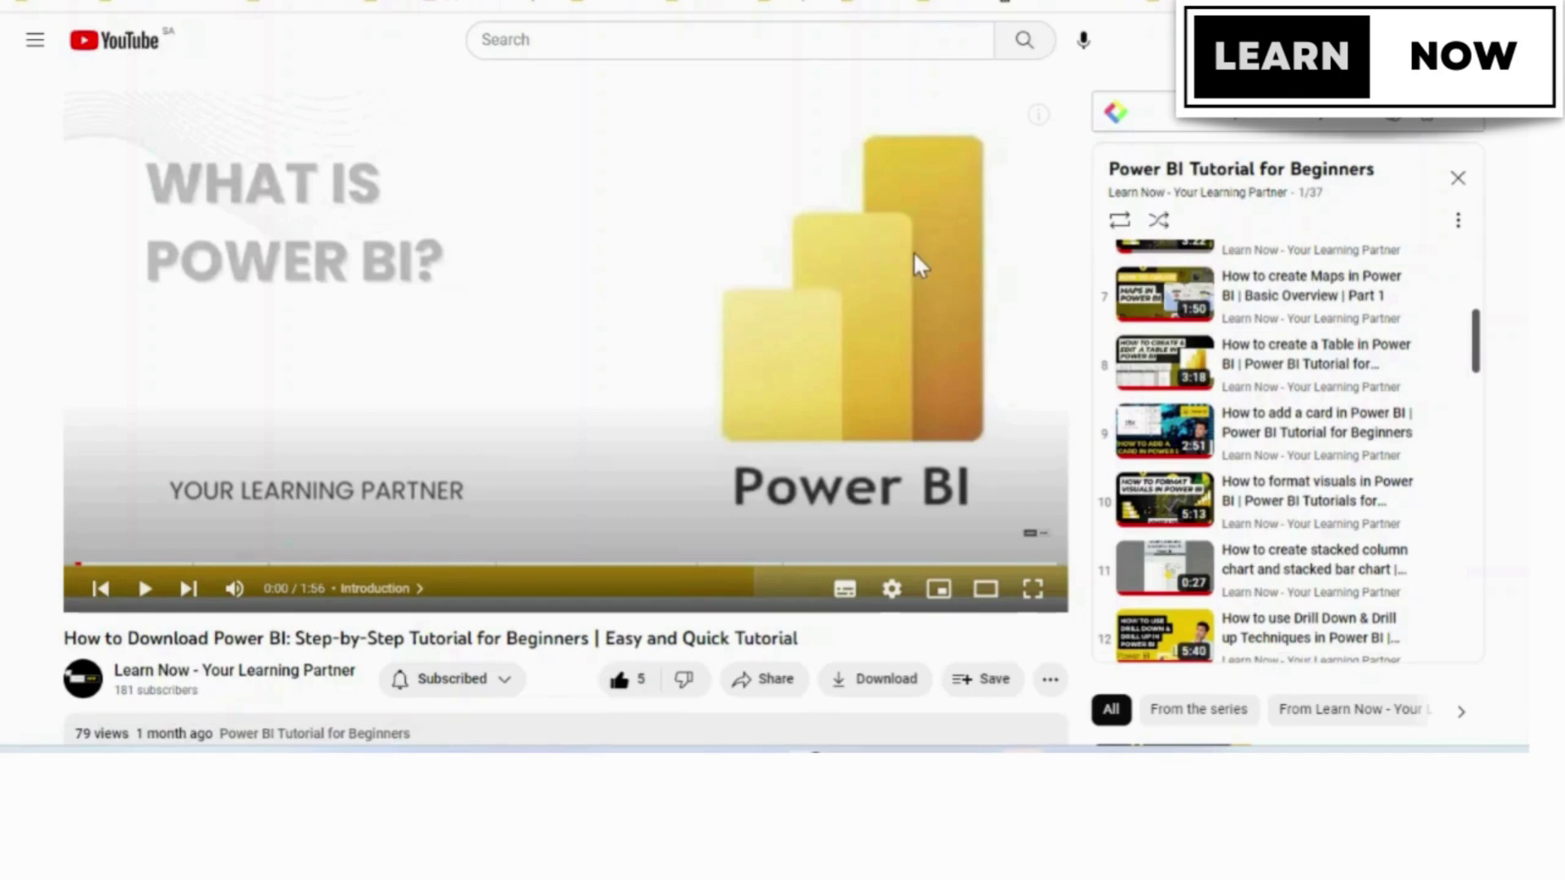
scroll(1345, 359, "down", 12)
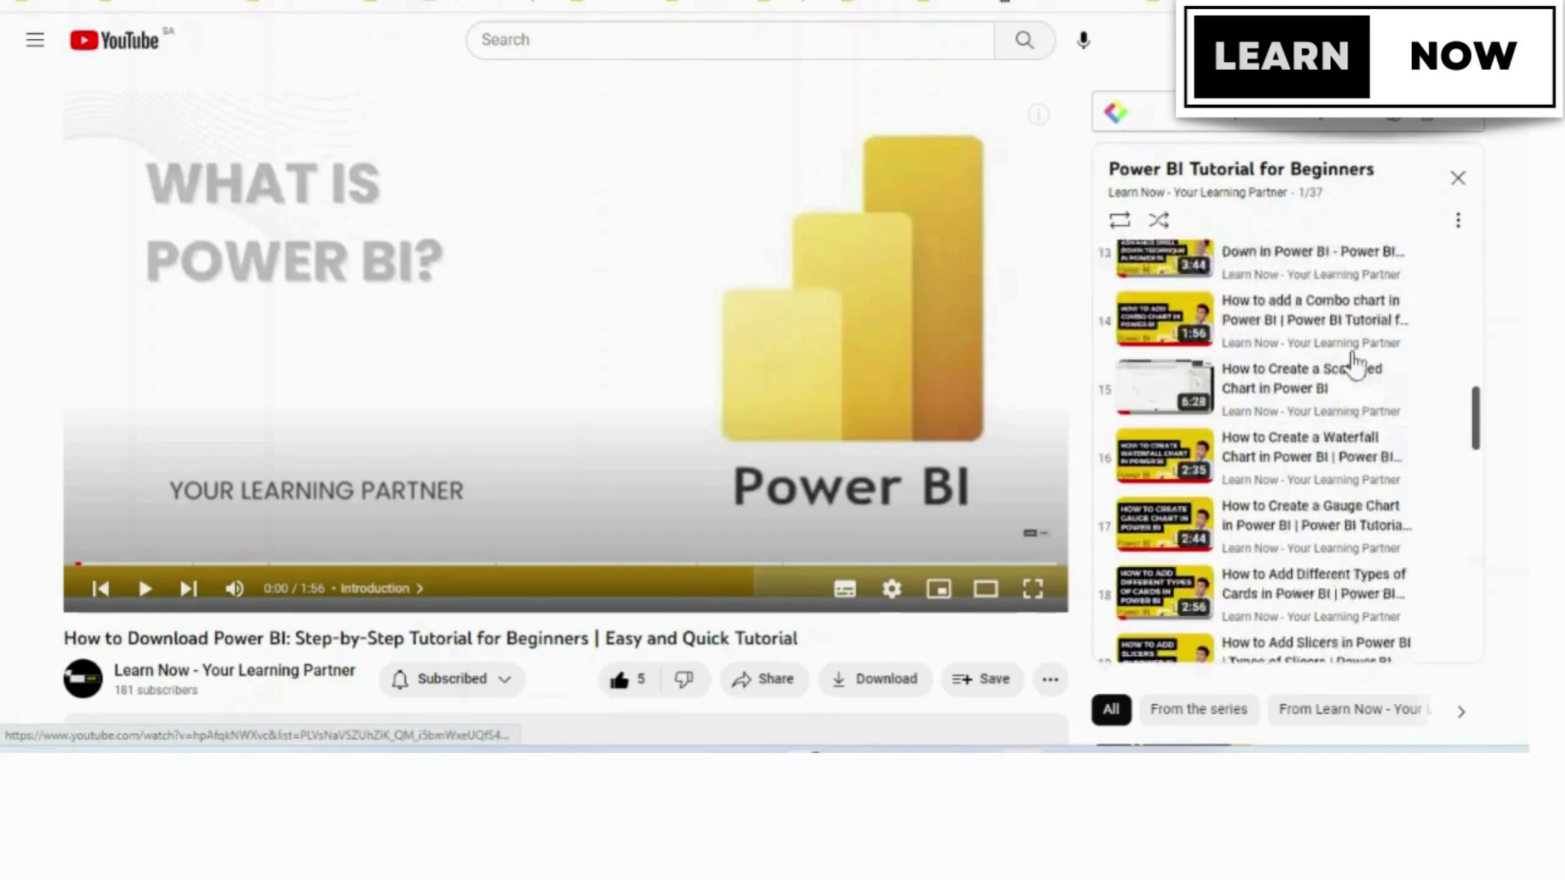
scroll(1353, 359, "down", 10)
scroll(1353, 360, "up", 20)
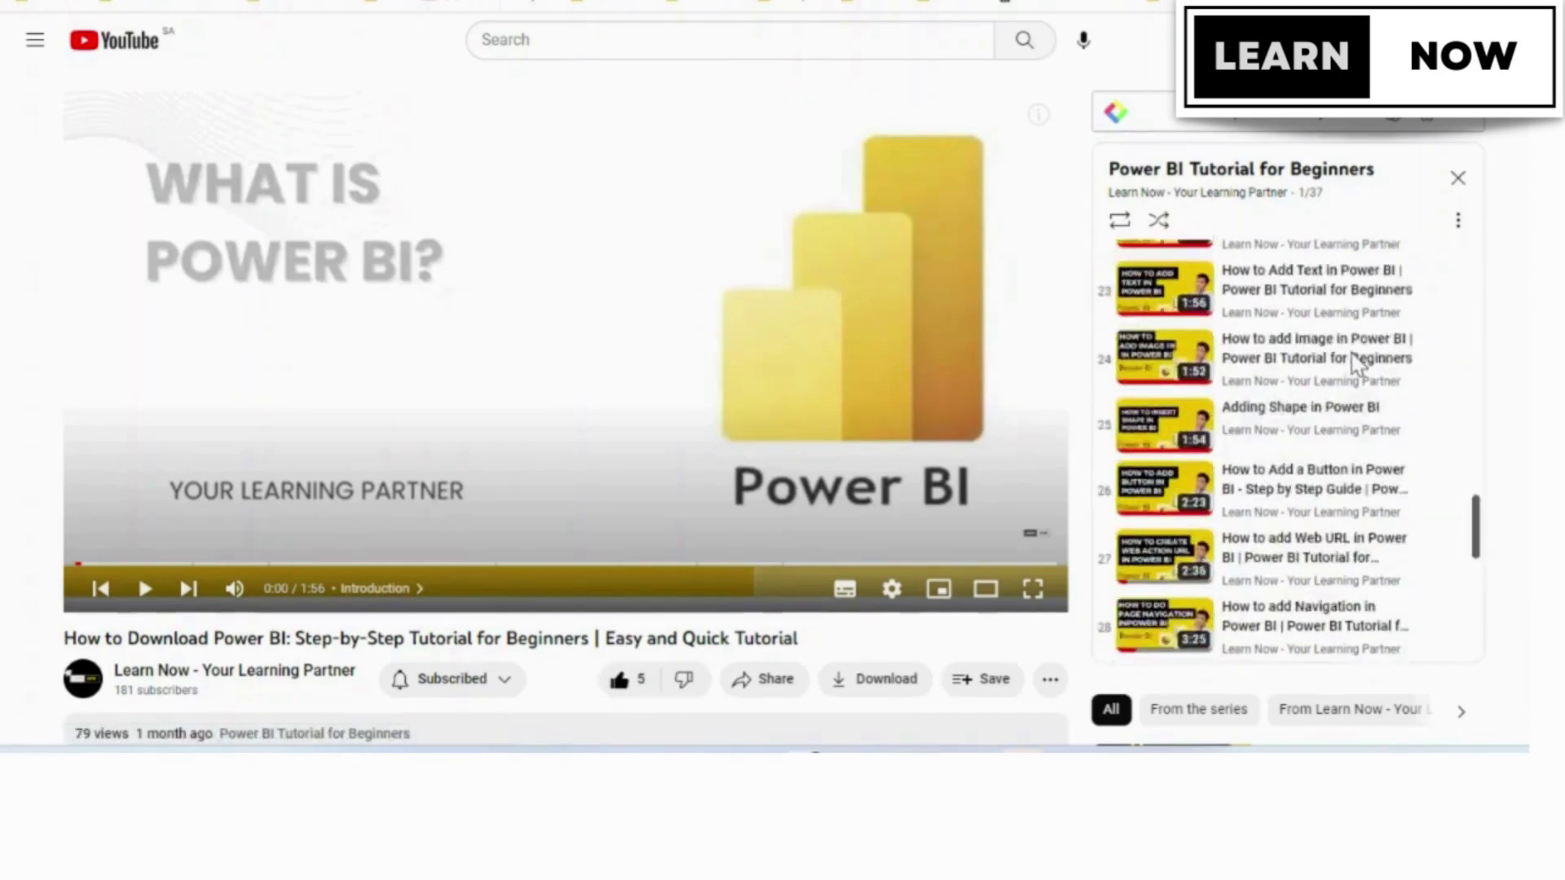
scroll(1354, 363, "up", 2)
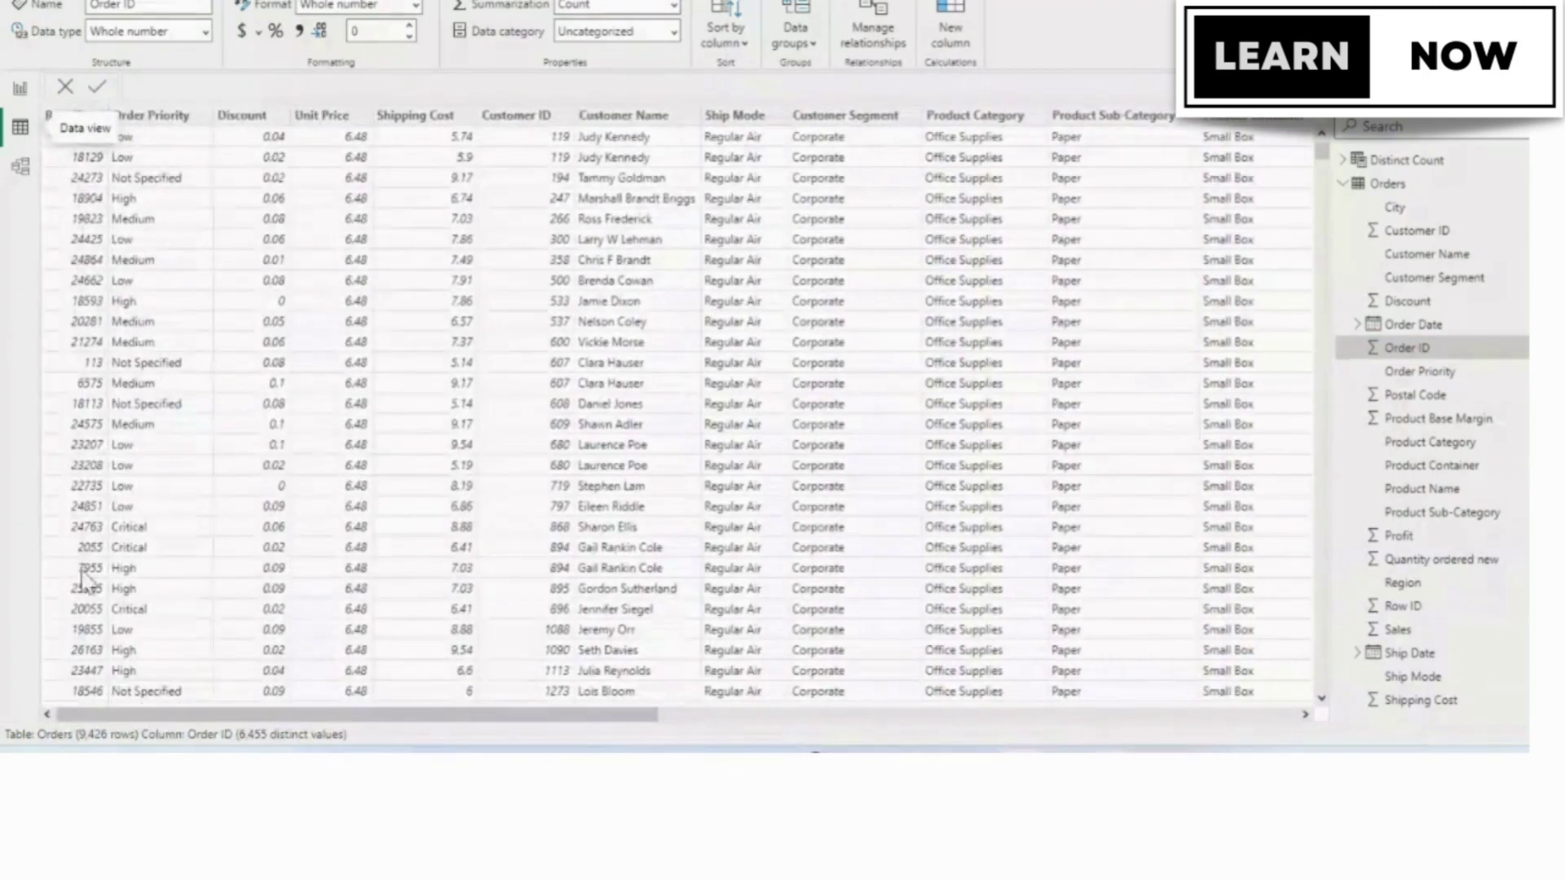
left_click(163, 140)
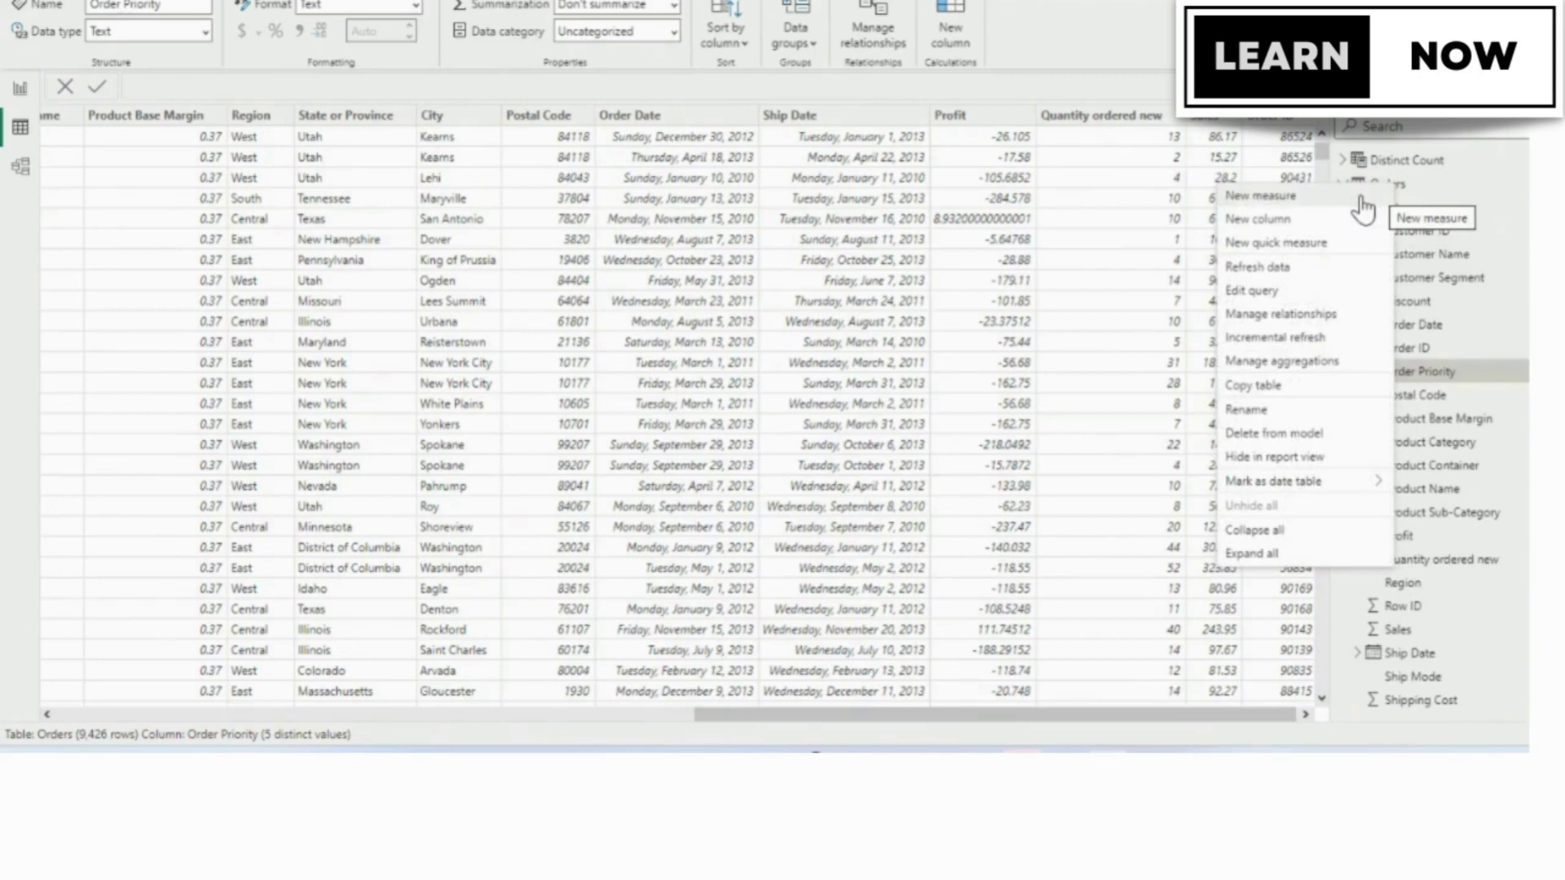
Add a new column to Orders and rename its default name Column to Ship.
left_click(1301, 220)
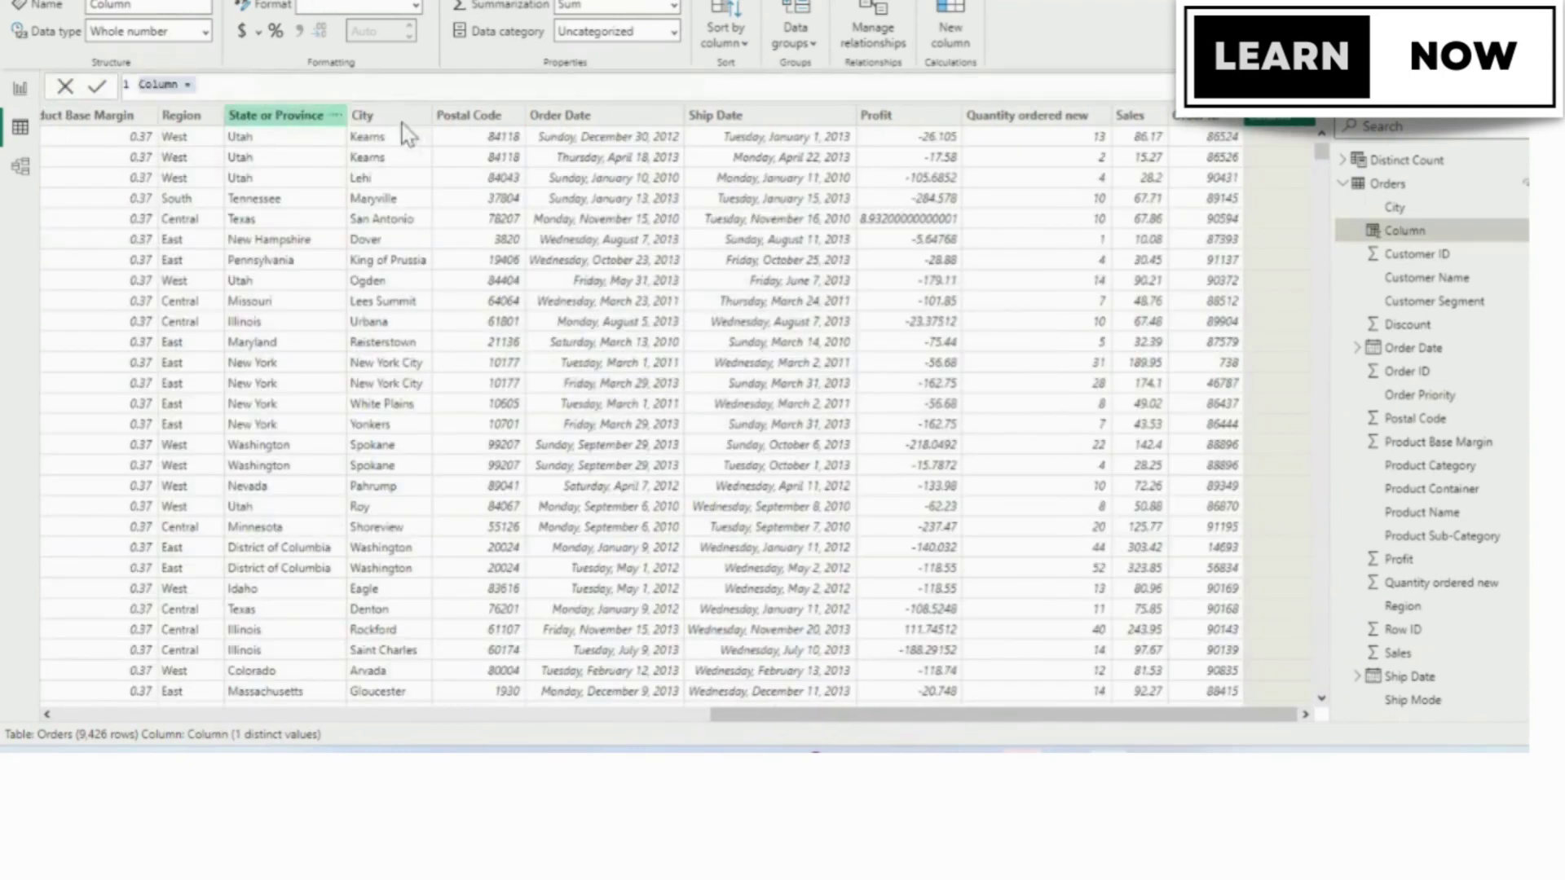
left_click(181, 84)
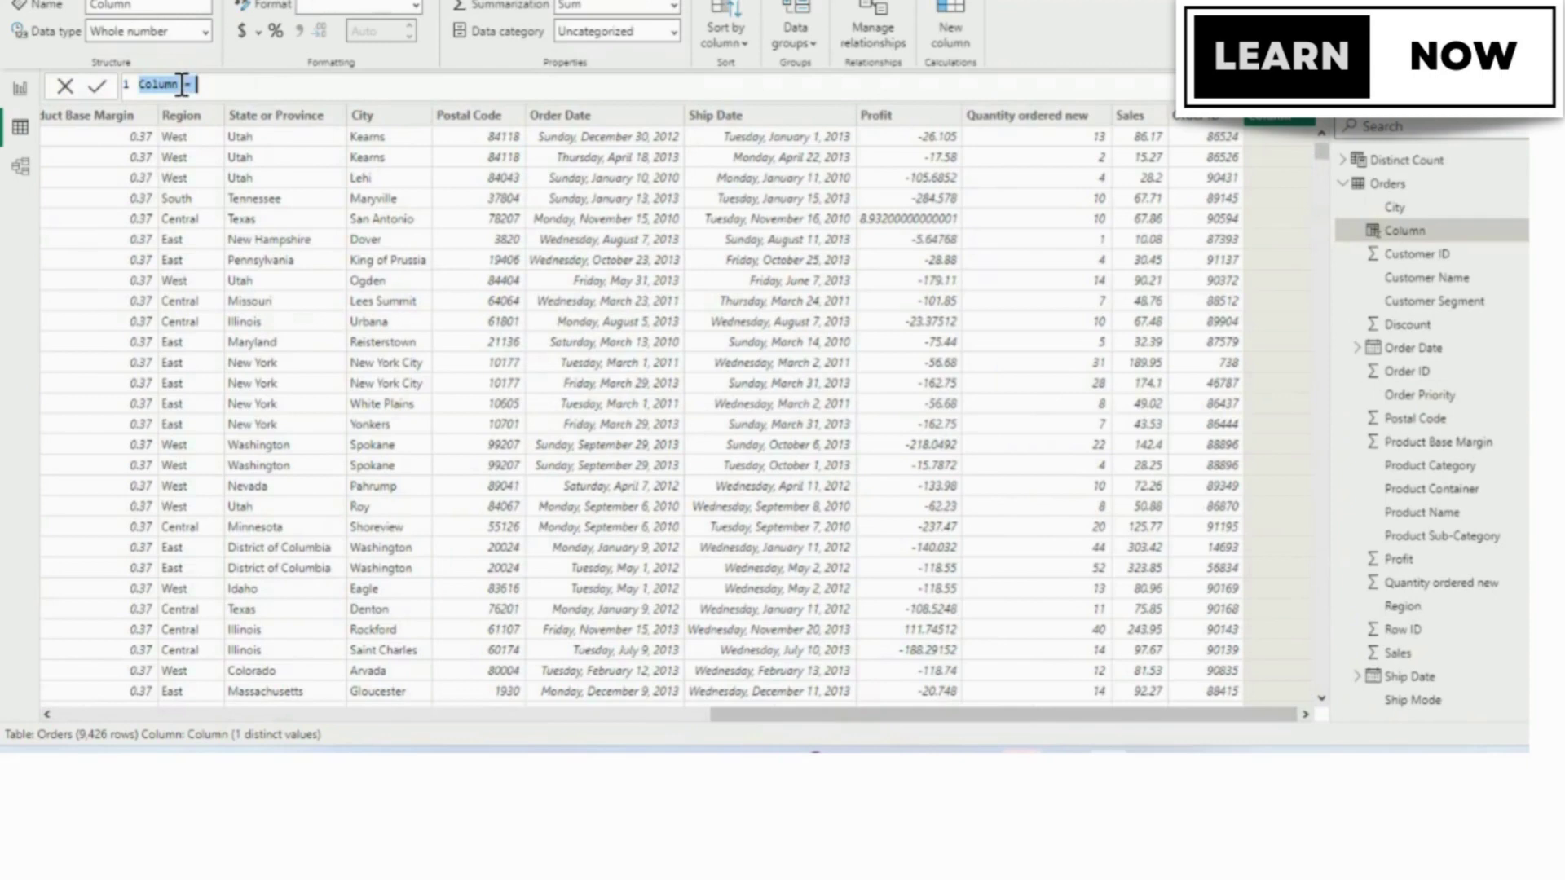
left_click(181, 84)
double_click(159, 84)
type("Ship")
Start the Ship formula with DATEDIFF( picked from the suggestions after typing dated.
left_click(209, 92)
type("da")
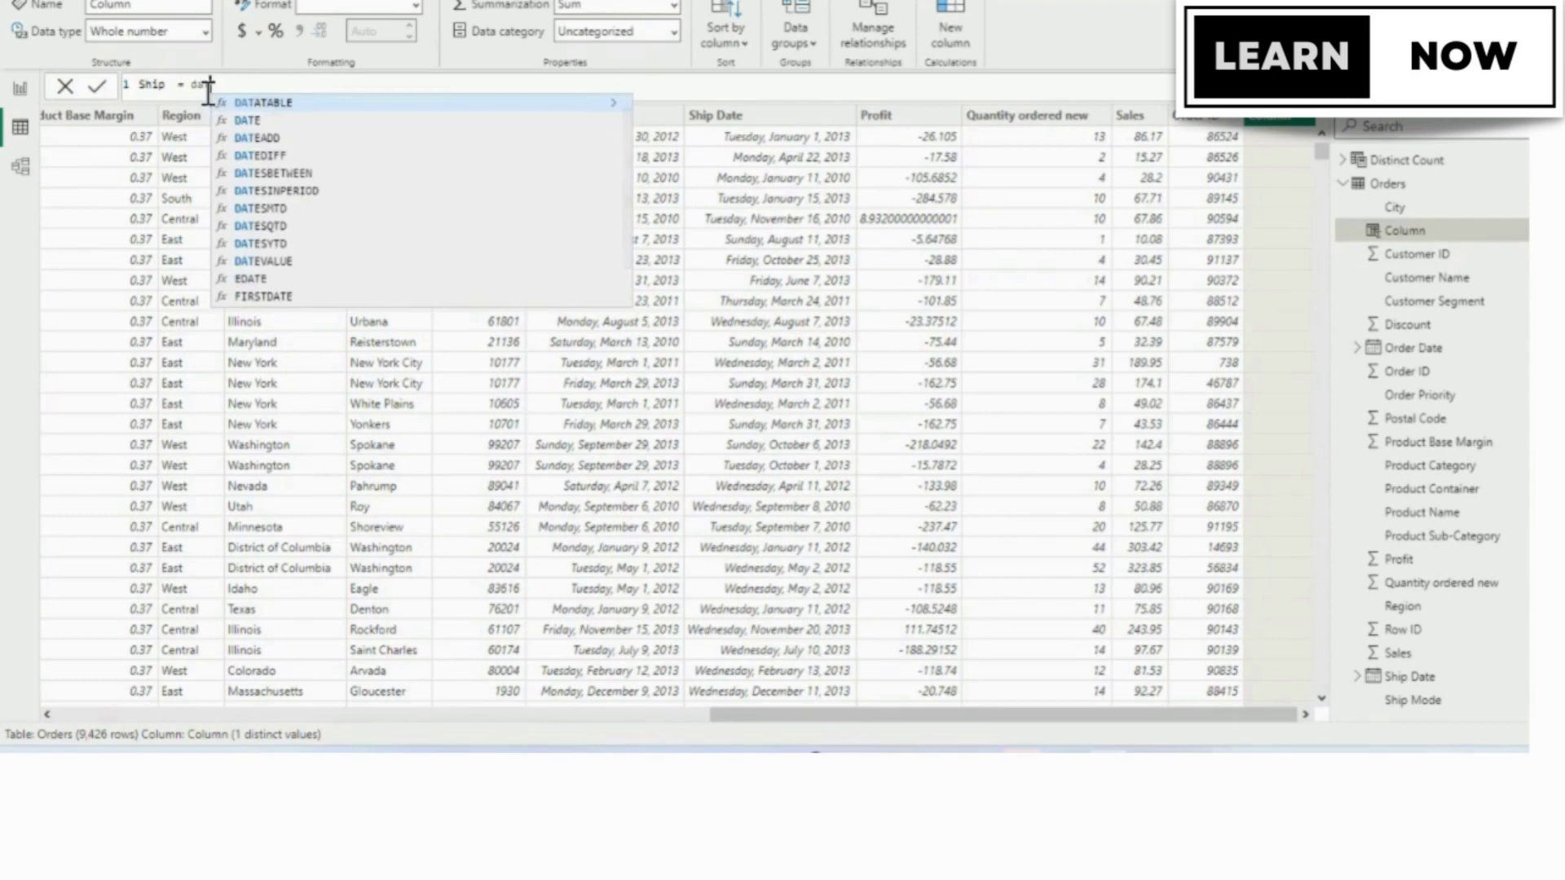
key("BackSpace")
key("BackSpace")
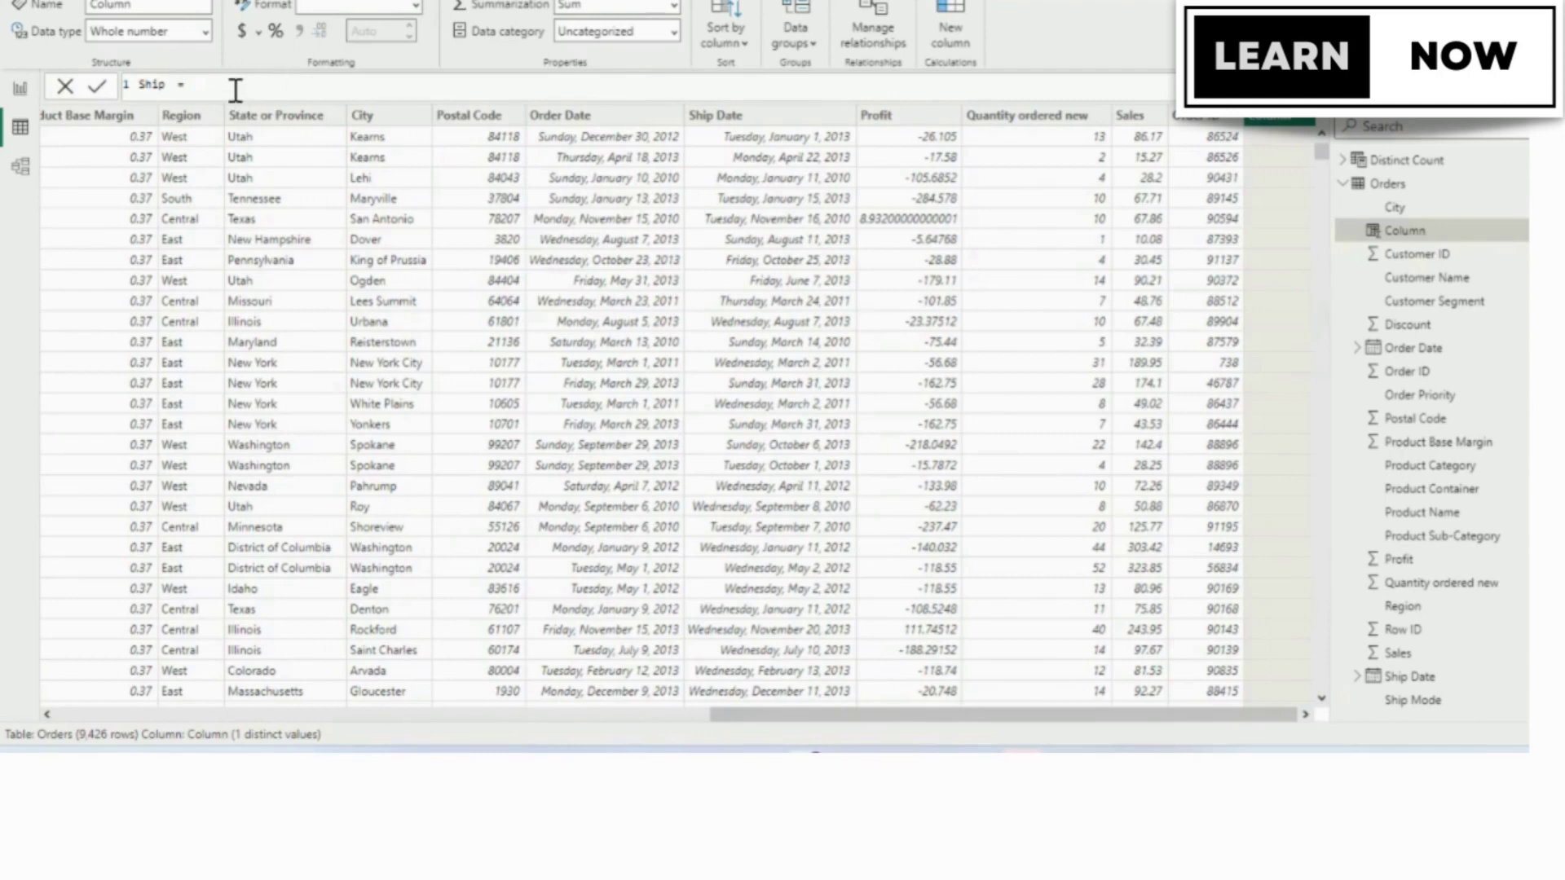
type("date")
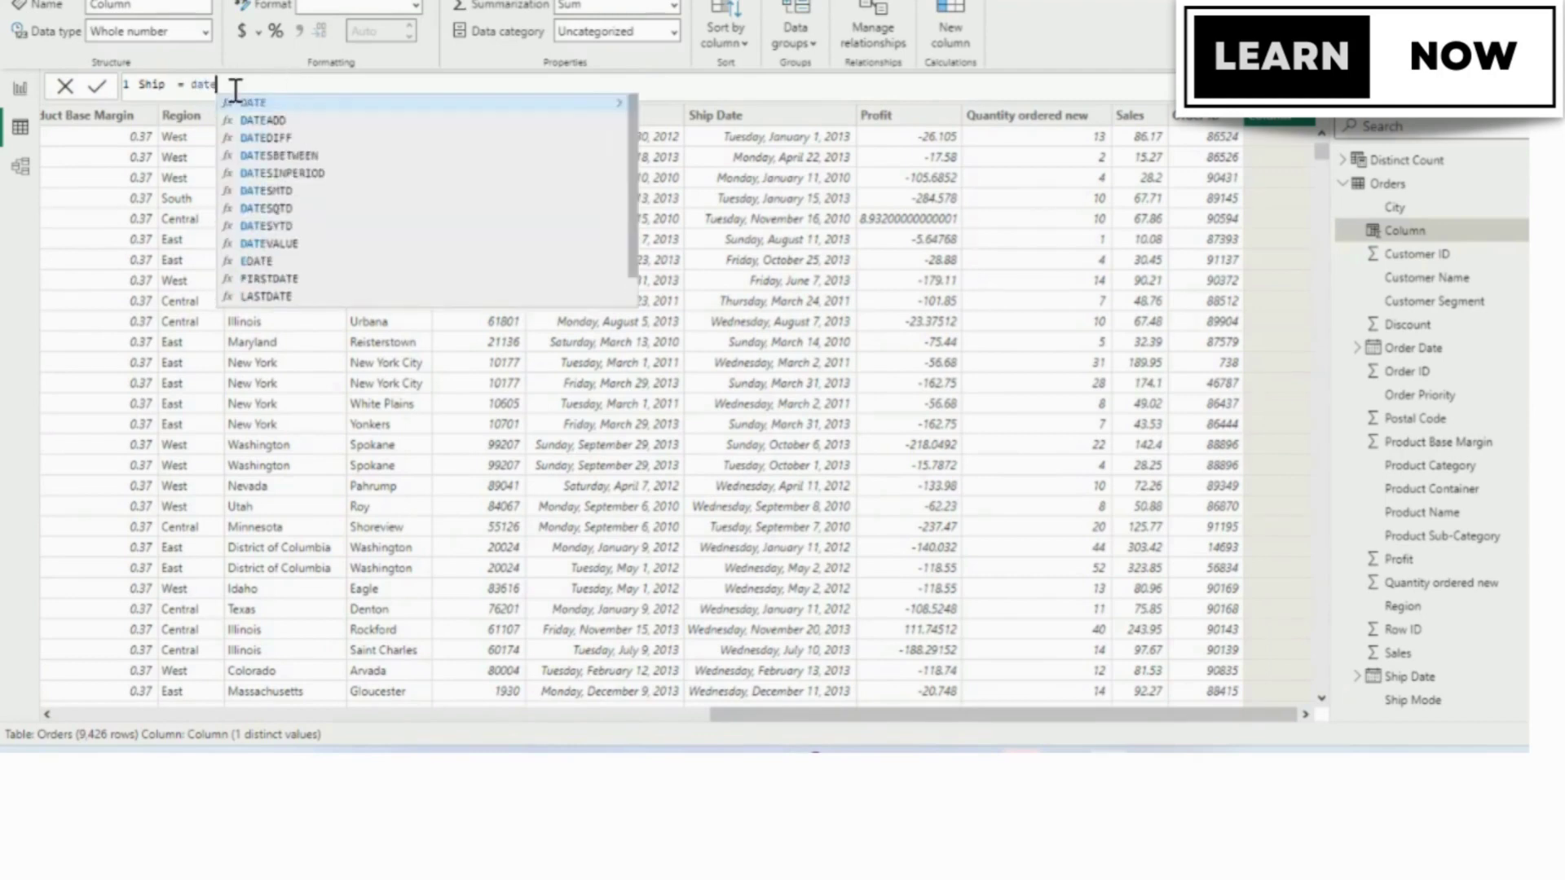
type("d")
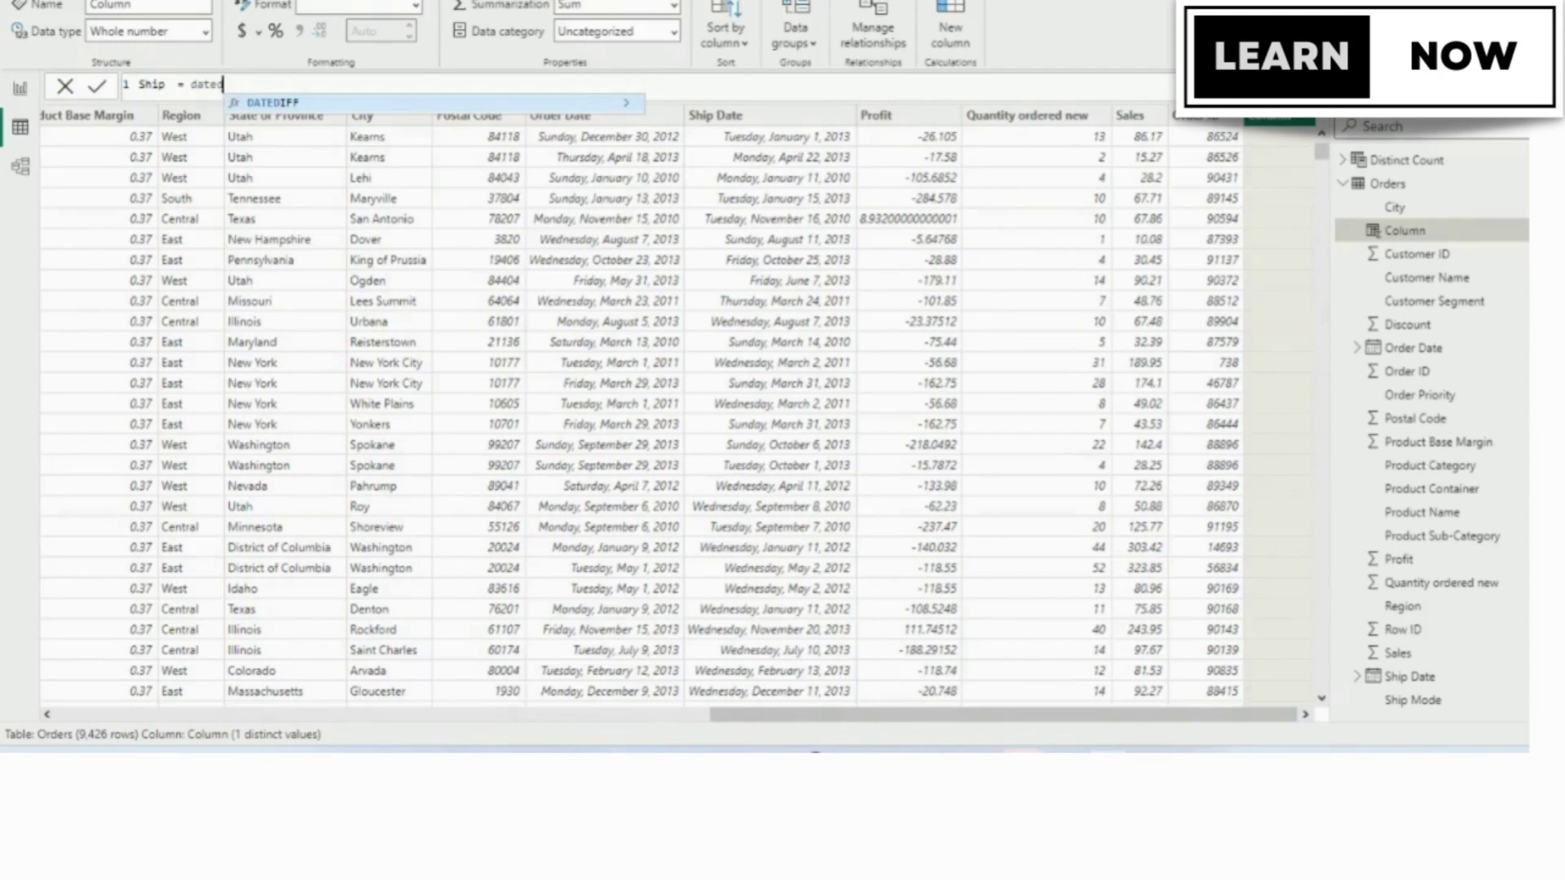
key("Escape")
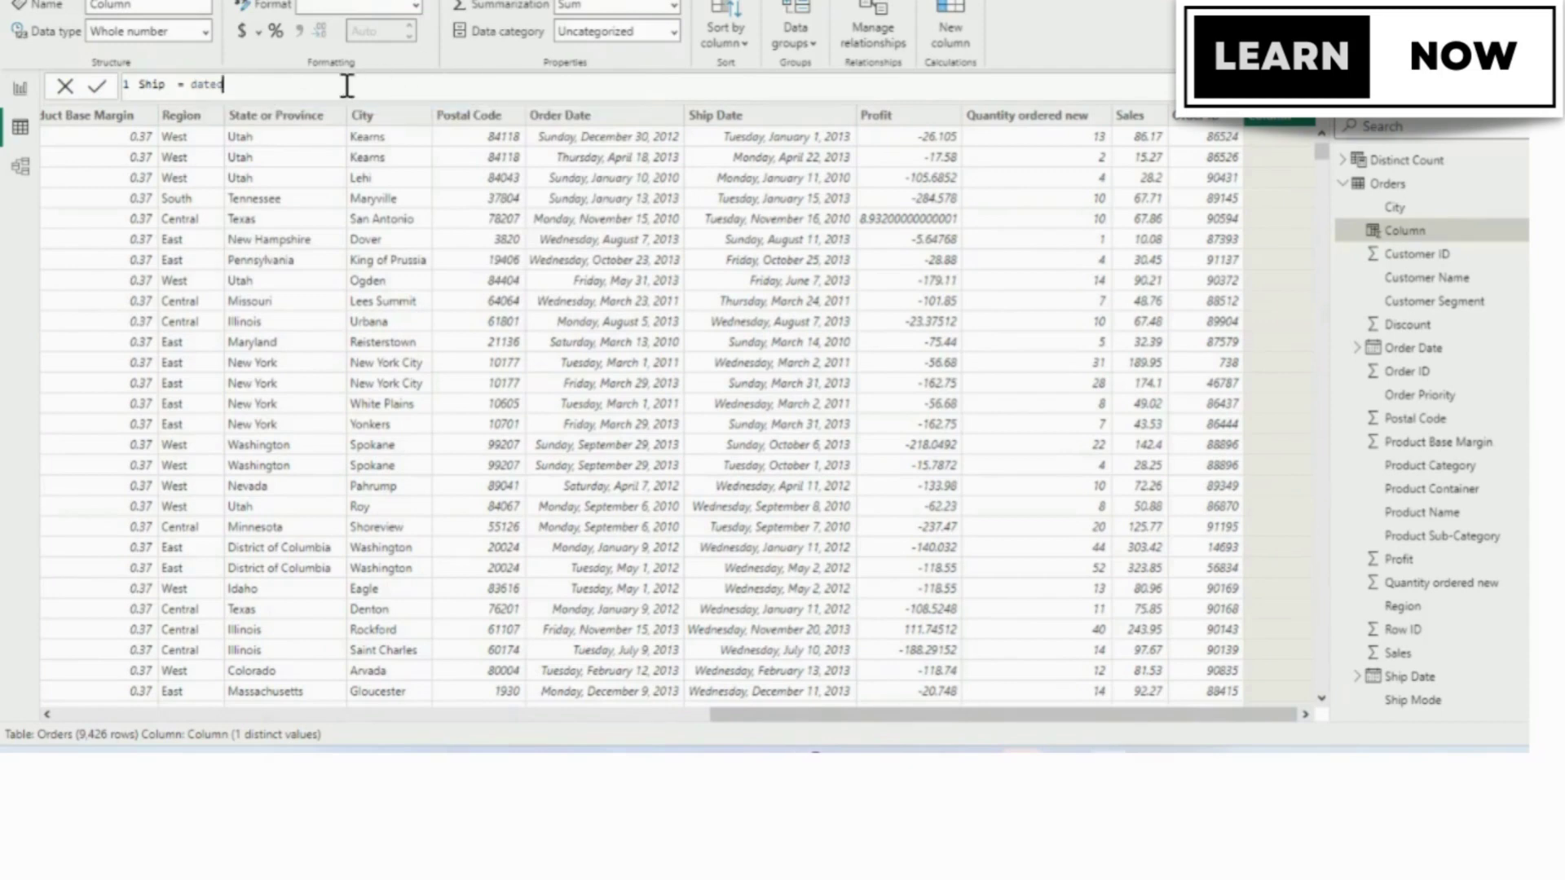
key("BackSpace")
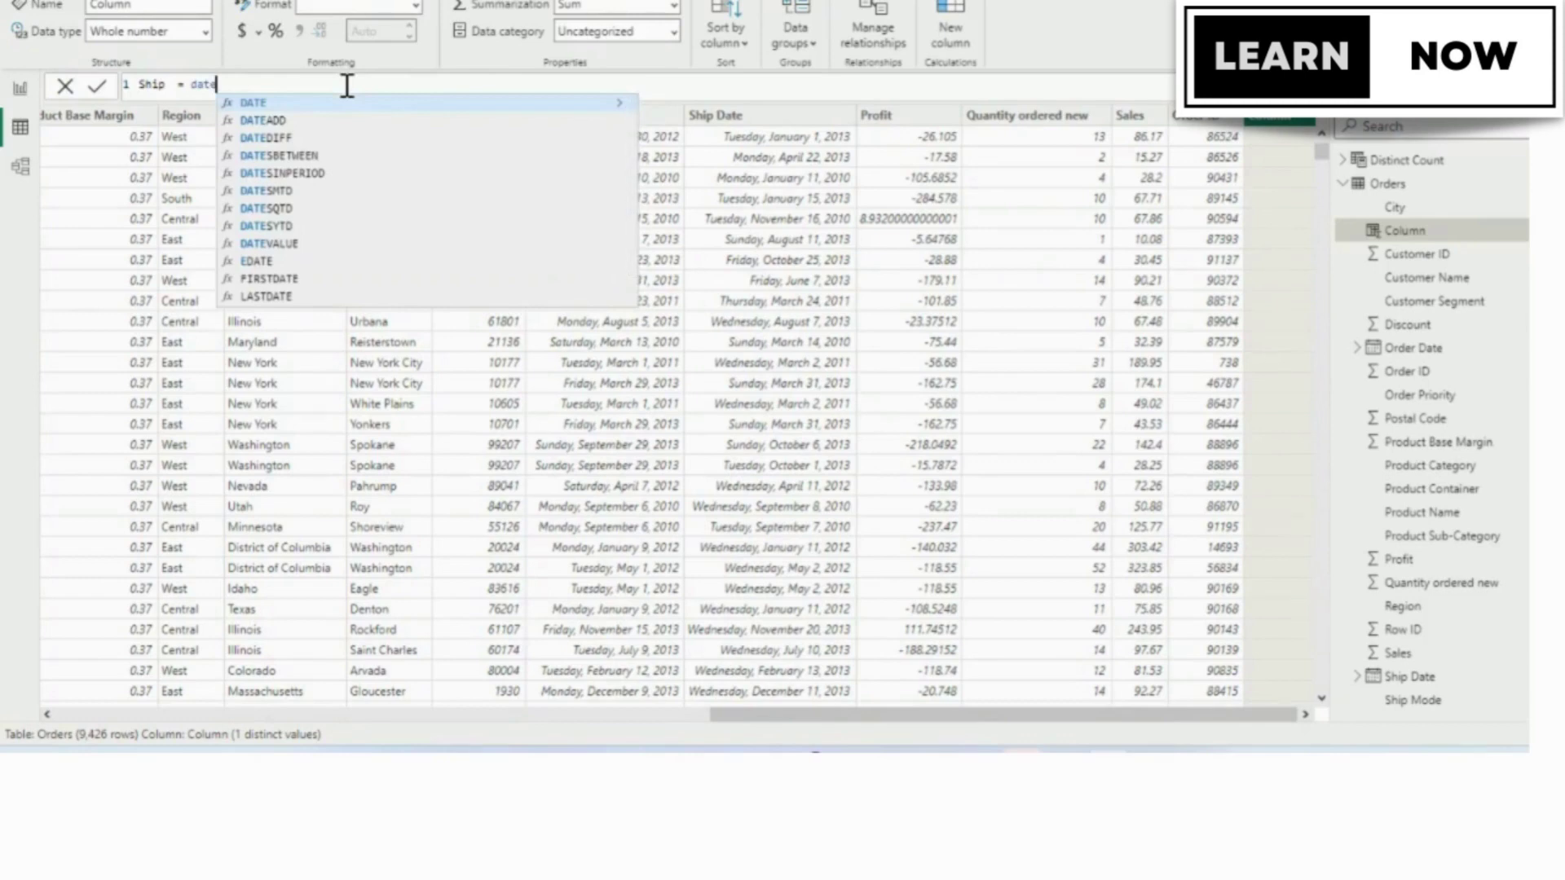
type("di")
key("Tab")
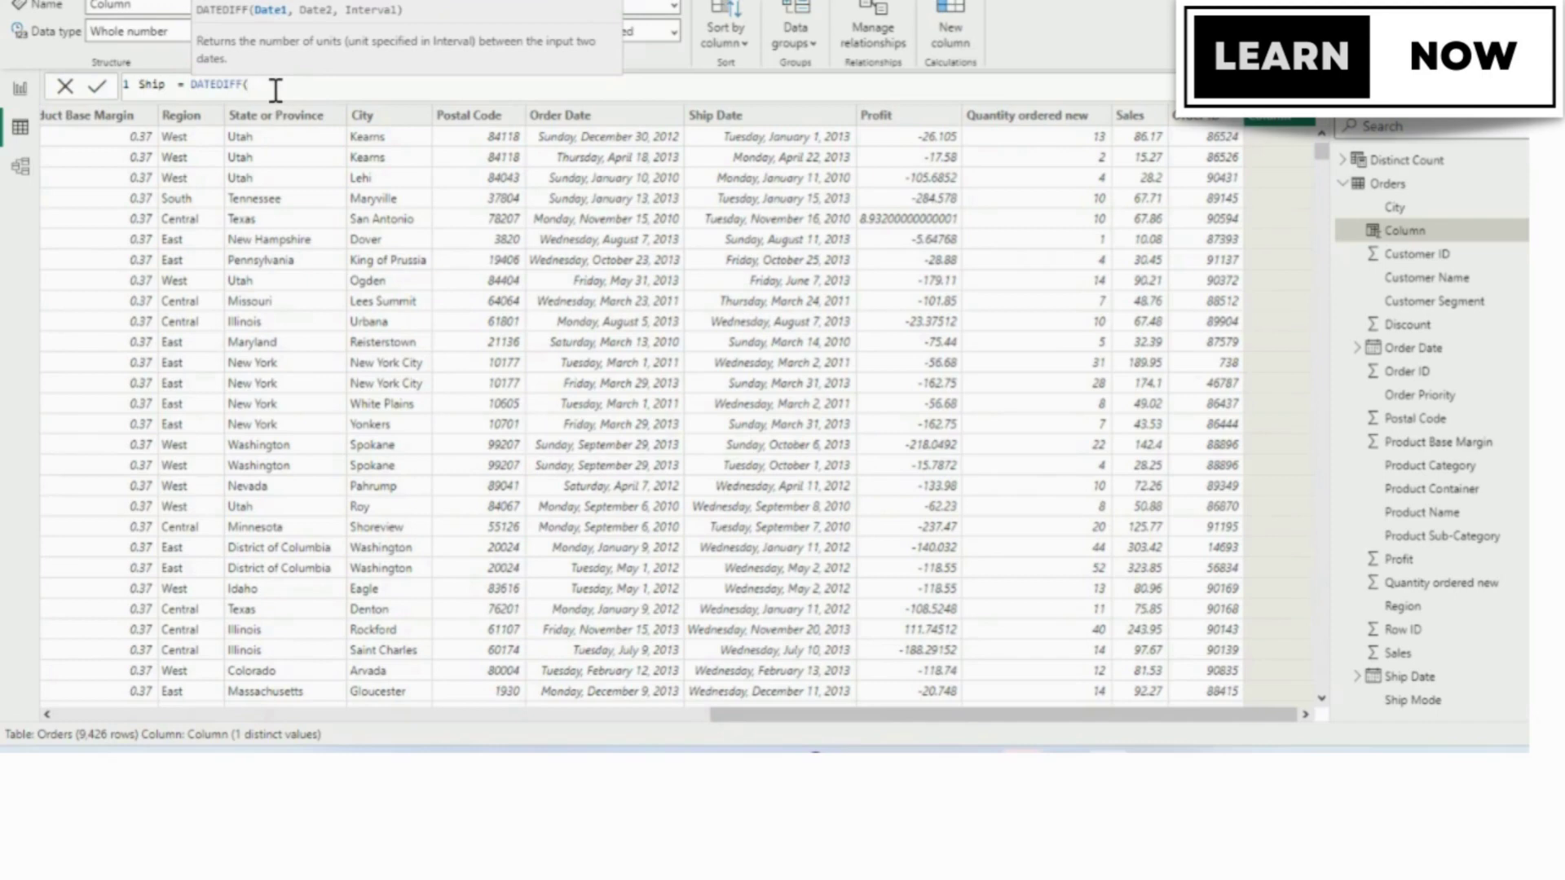
Enter Orders[Order Date] as the first date argument of DATEDIFF.
type("orde")
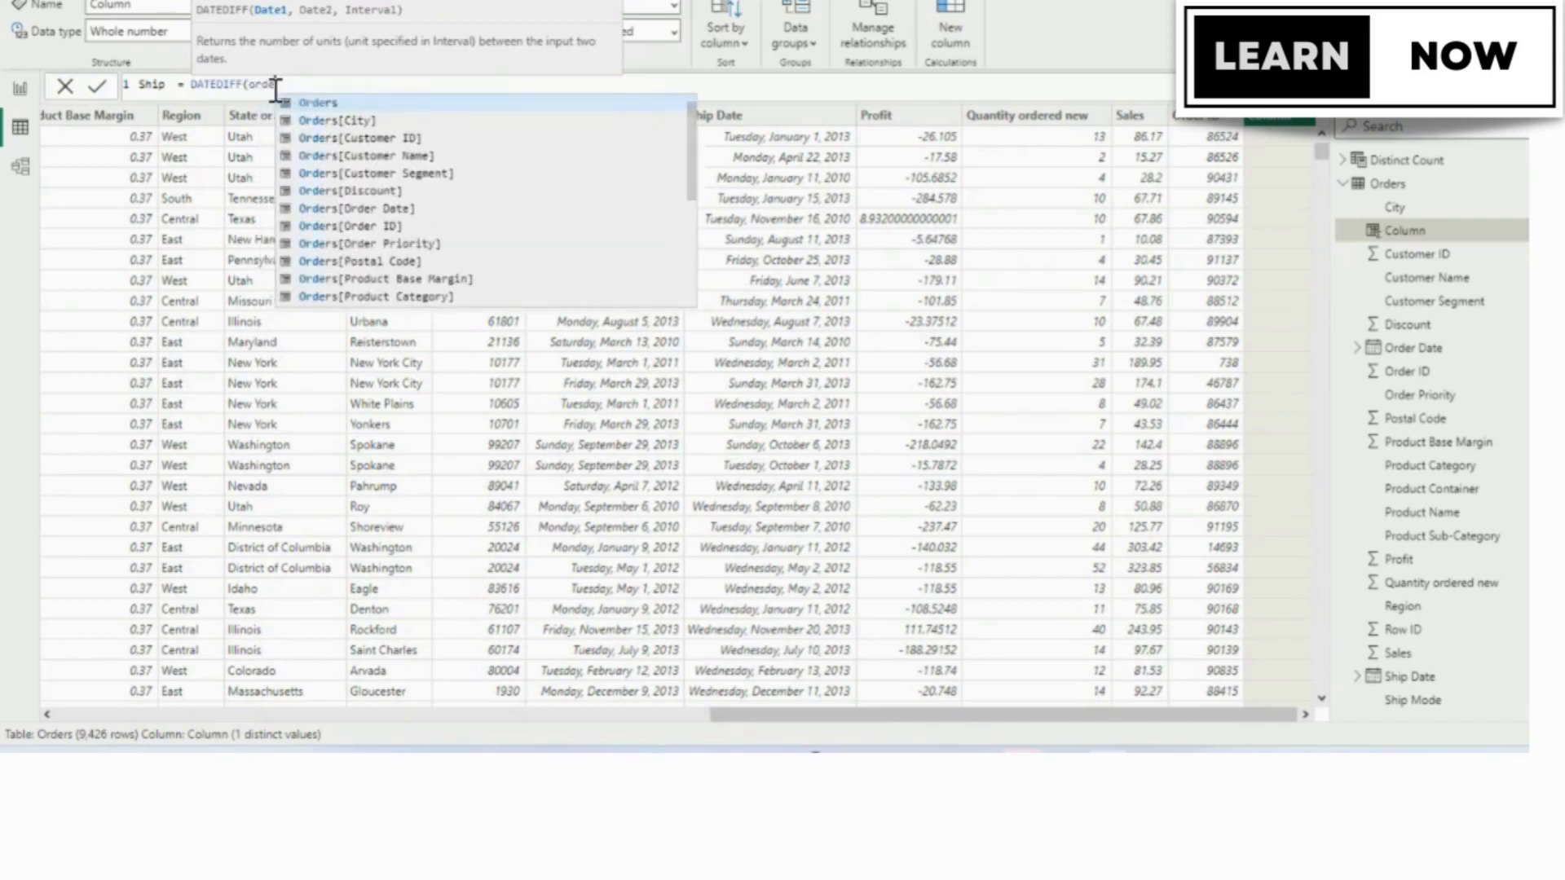
type("r")
key("Down")
key("Down")
key("Down")
key("Down")
key("Down")
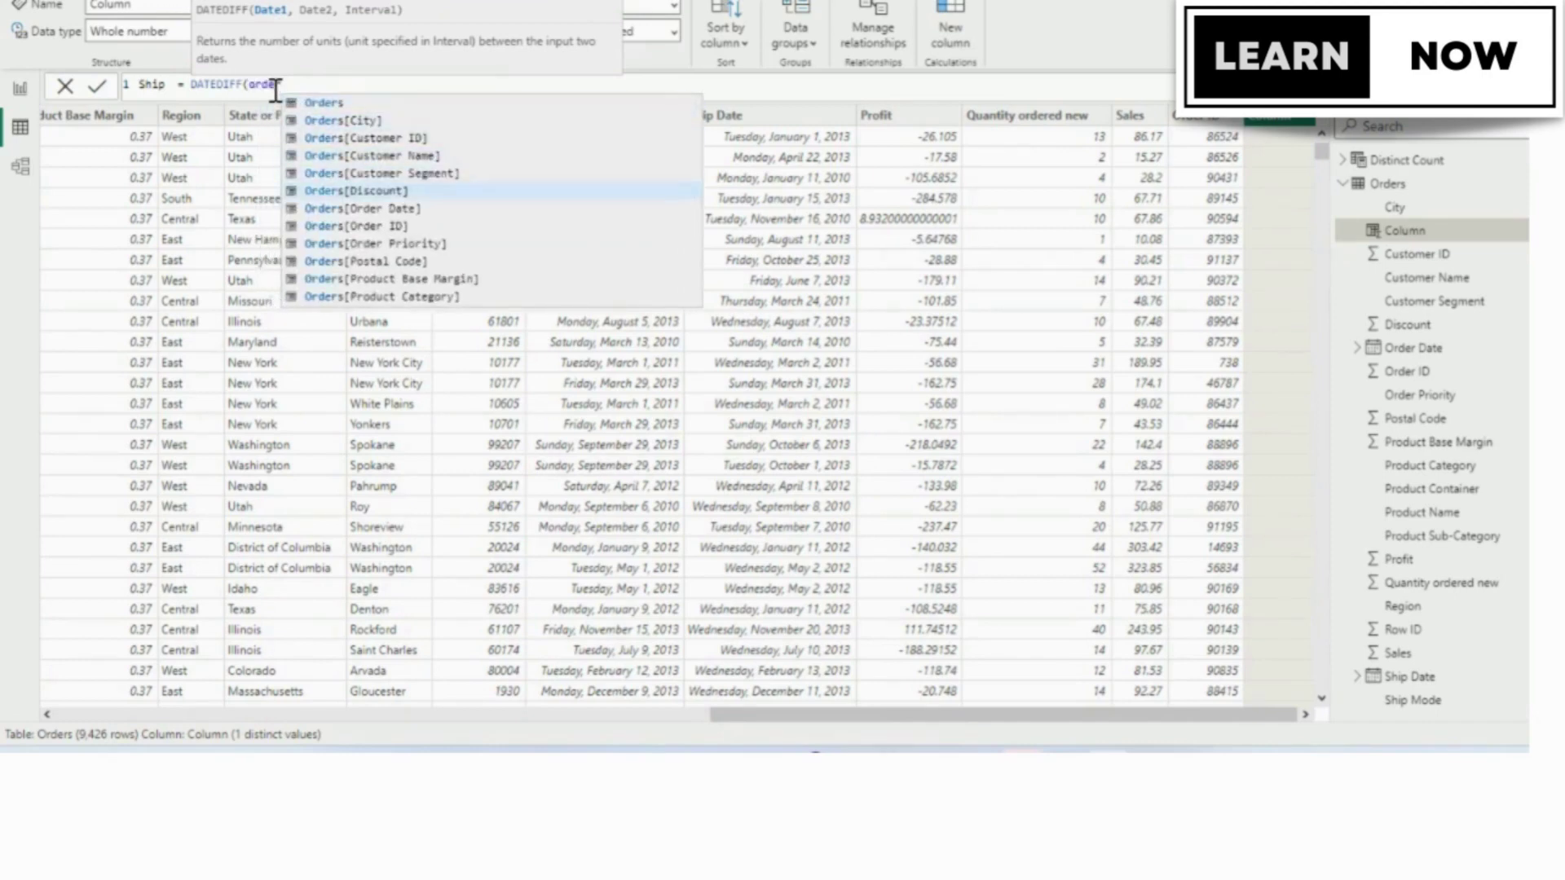
key("Down")
key("Down")
key("Down")
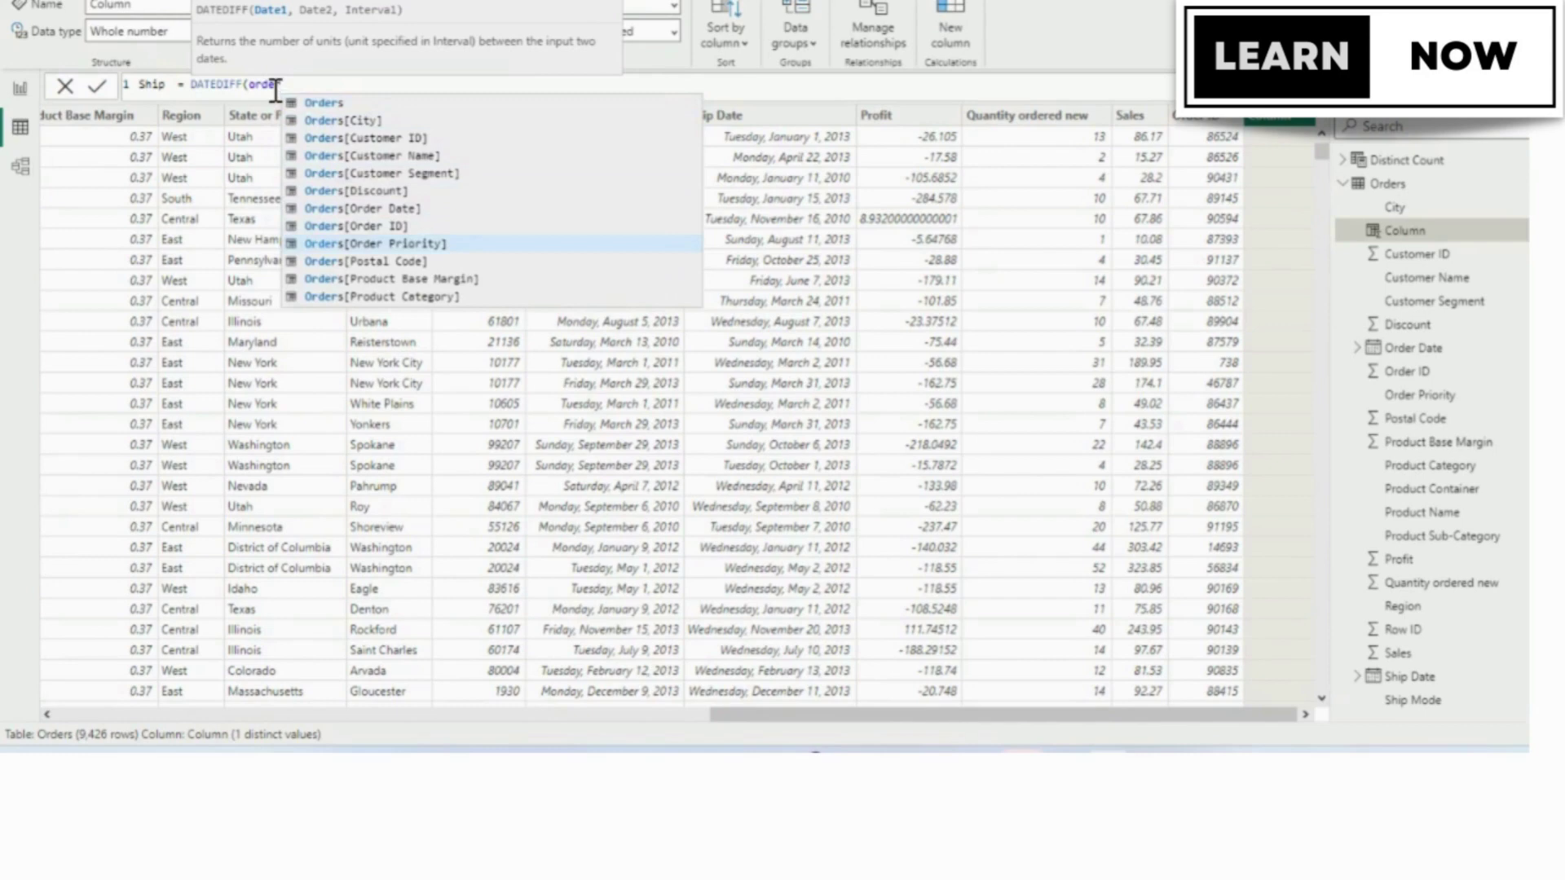
key("Down")
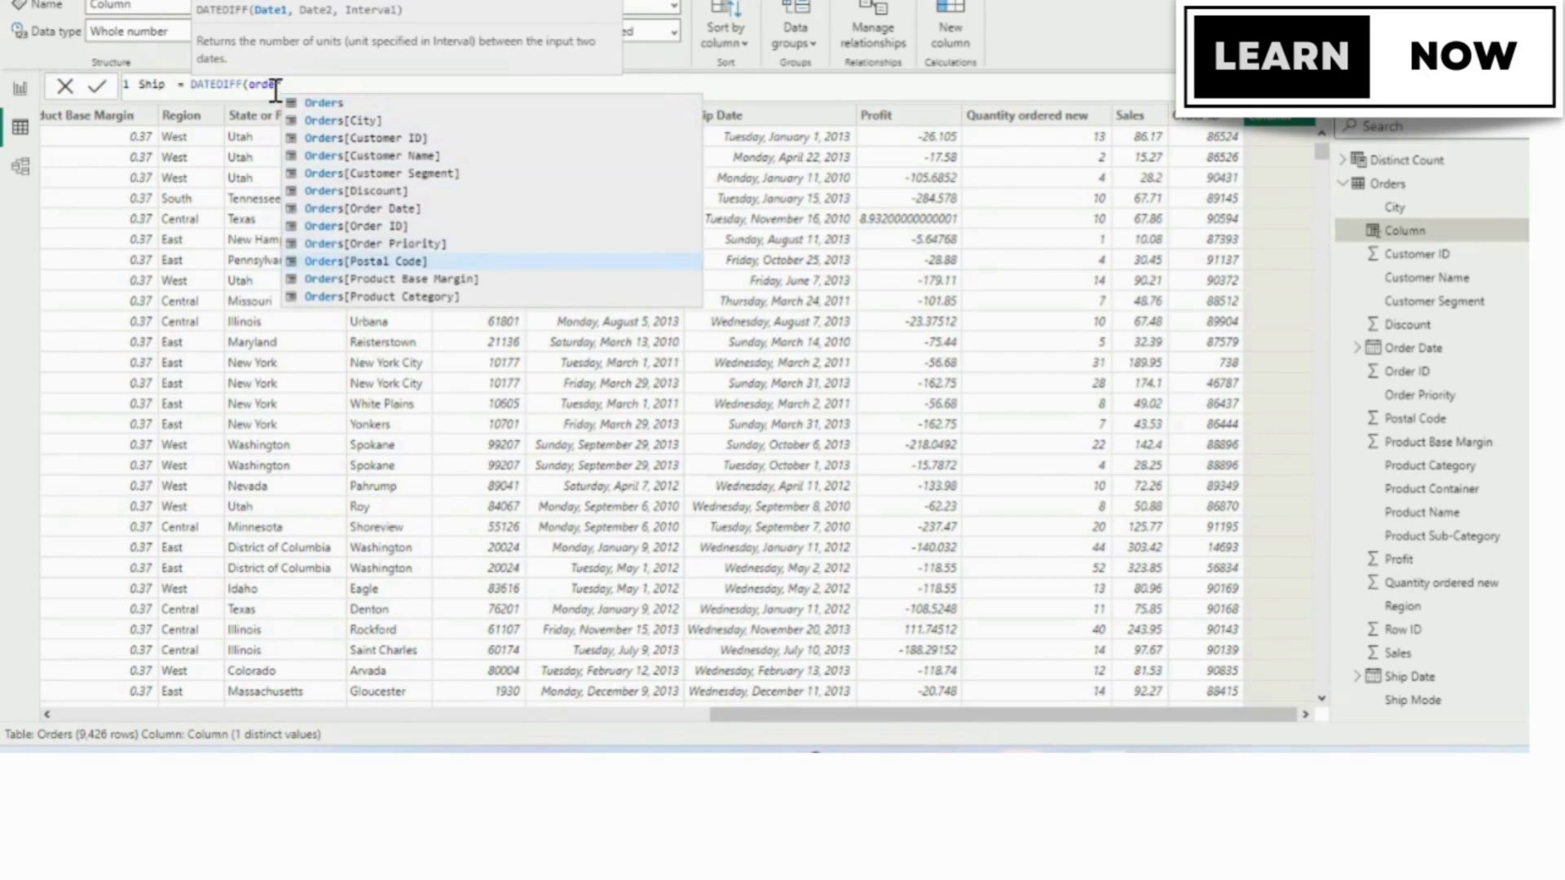
key("Up")
key("Up")
key("Up")
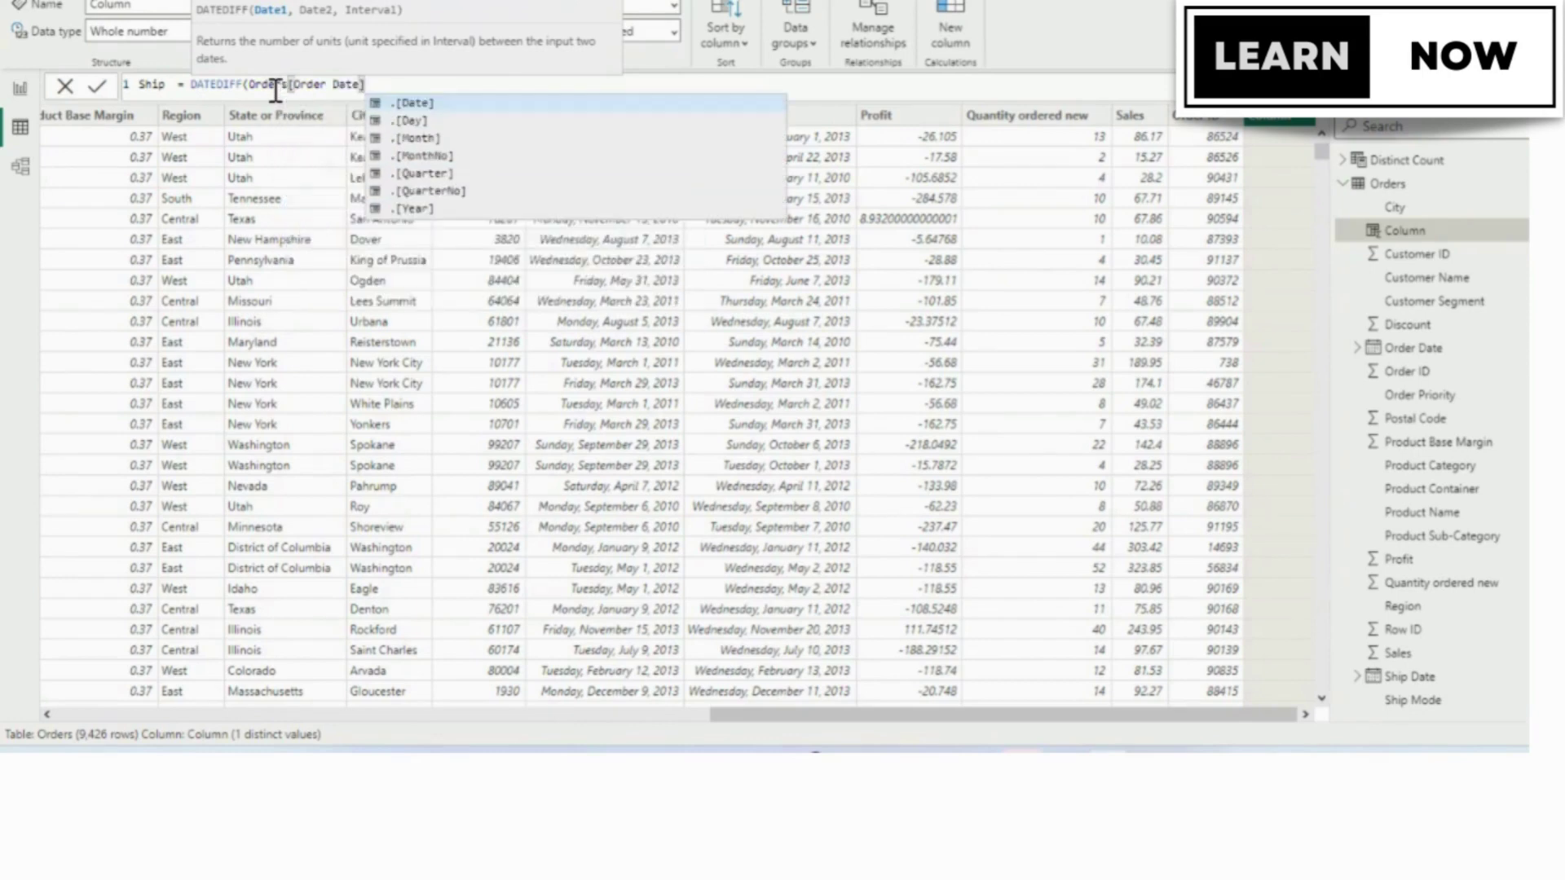
Add Orders[Ship Date].[Date] as the second date and DAY as the interval.
type(",")
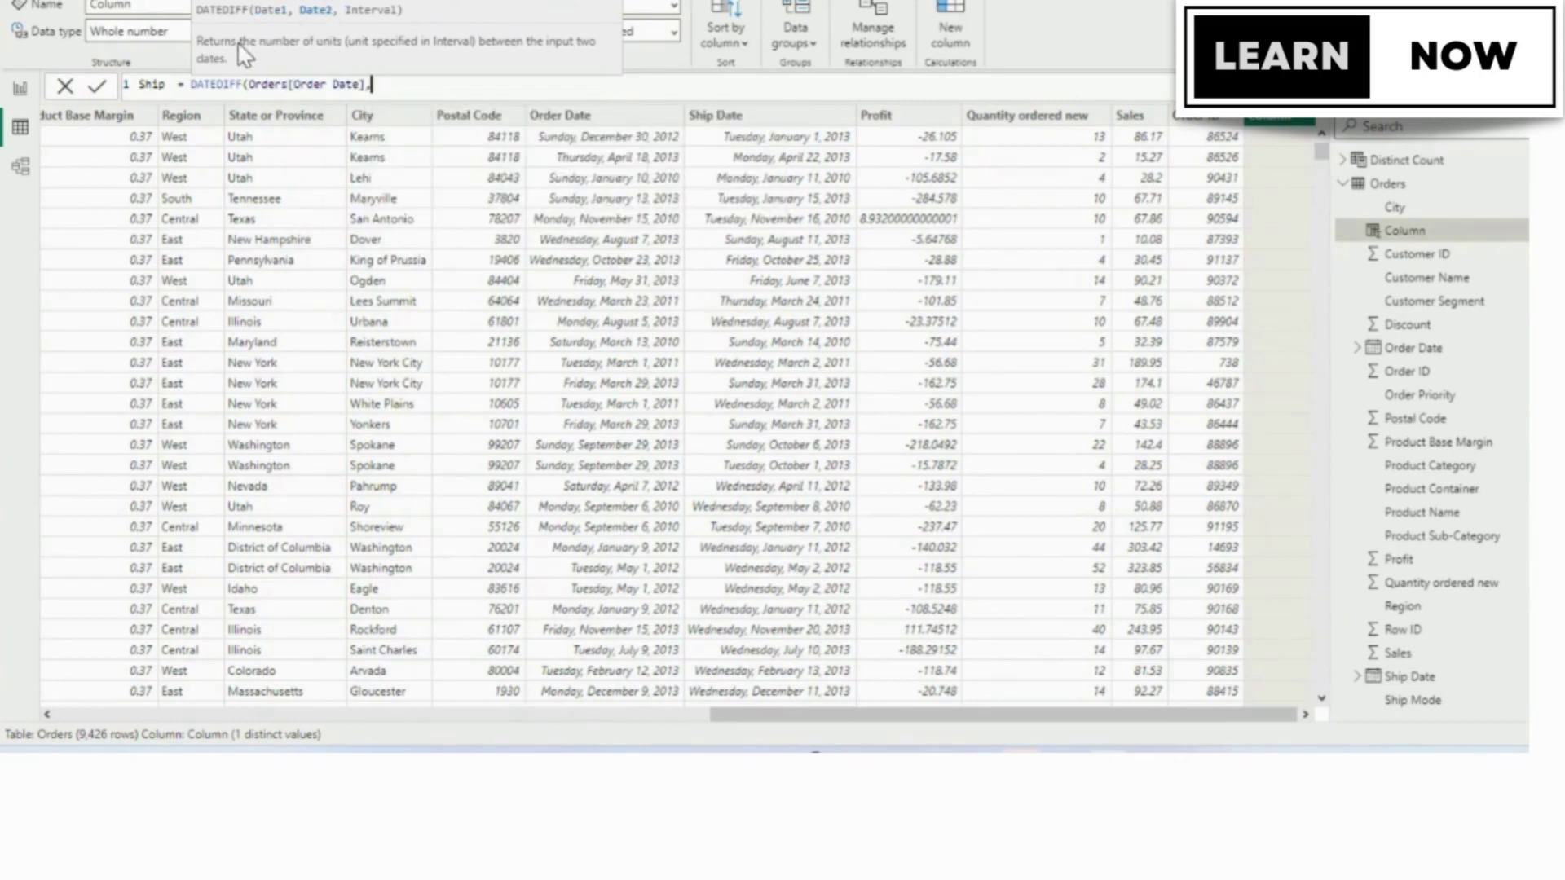
type("o")
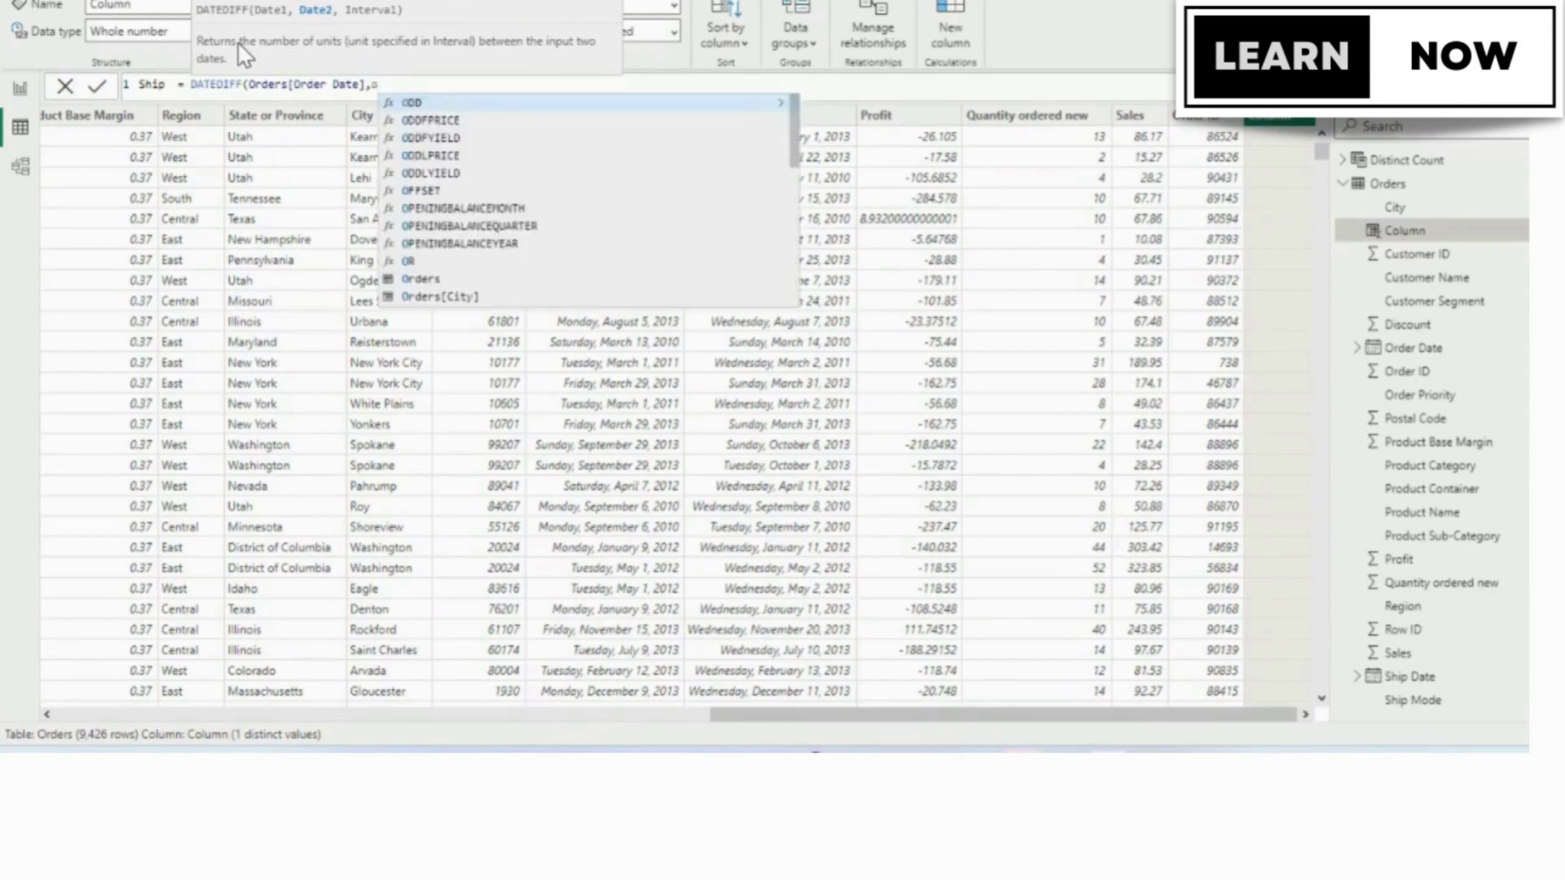
type("rder")
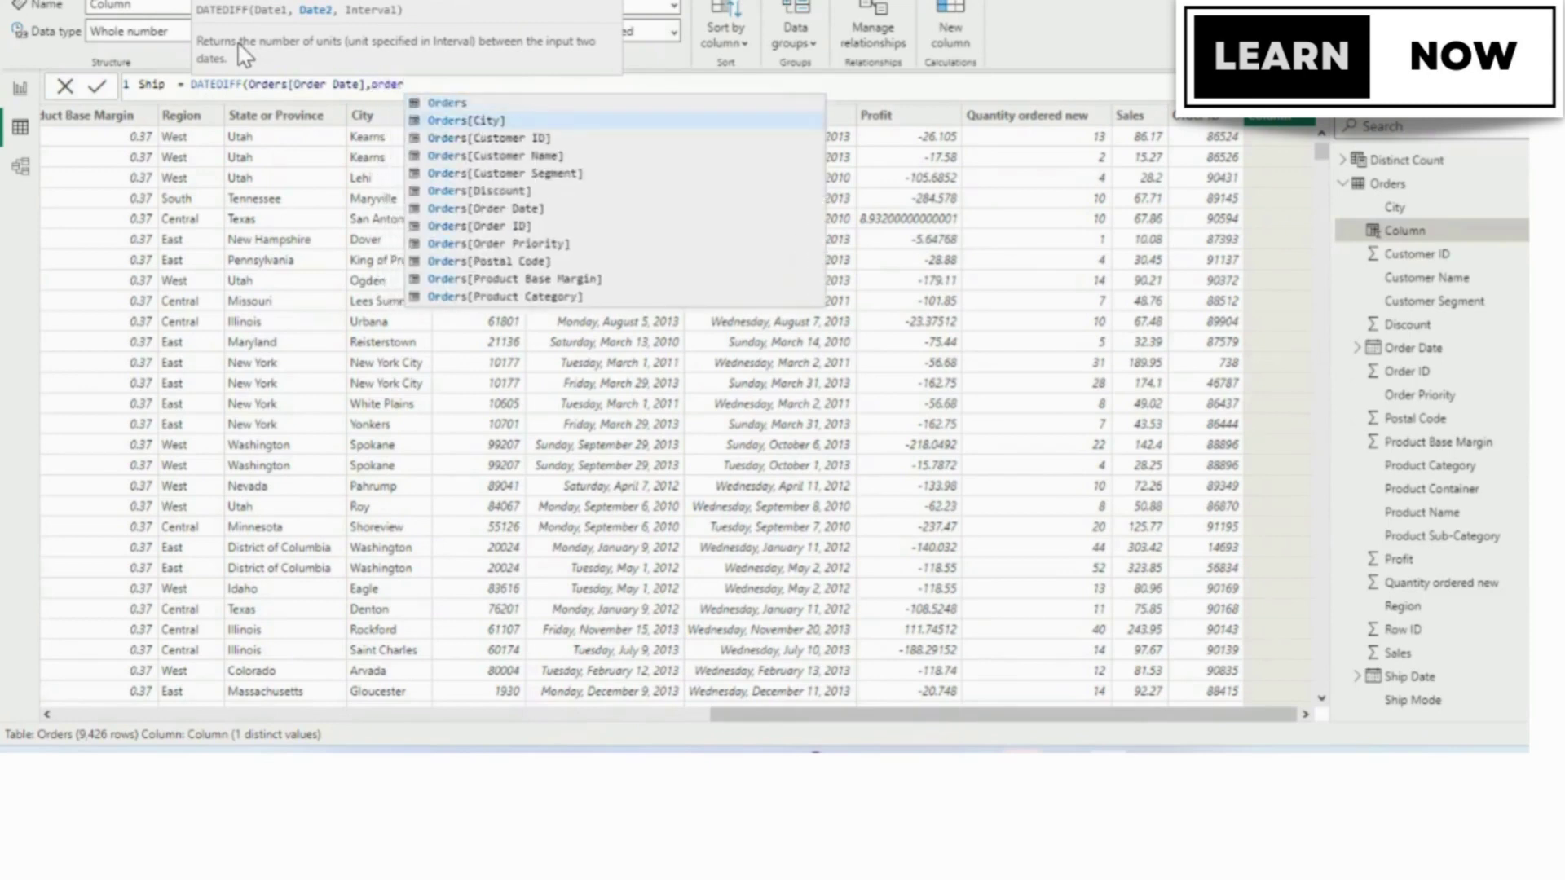
key("Down")
key("Down")
key("Down")
key("Down")
key("Down")
key("Down")
key("Down")
key("Down")
key("Down")
key("Down")
key("Down")
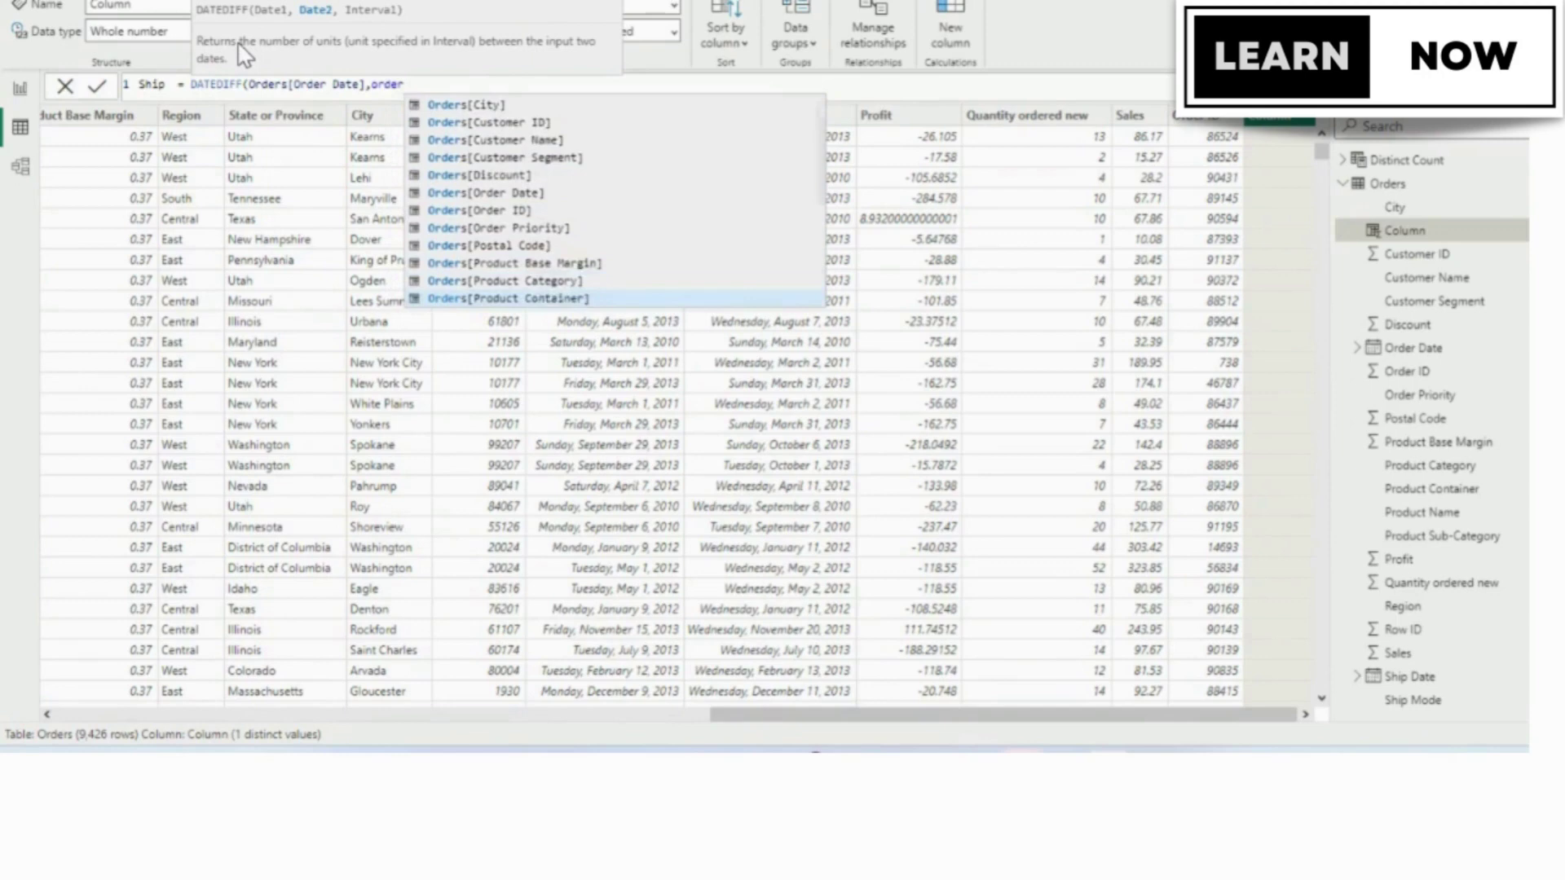
key("Down")
key("Down")
key("Down")
key("Down")
key("Down")
key("Down")
key("Down")
key("Down")
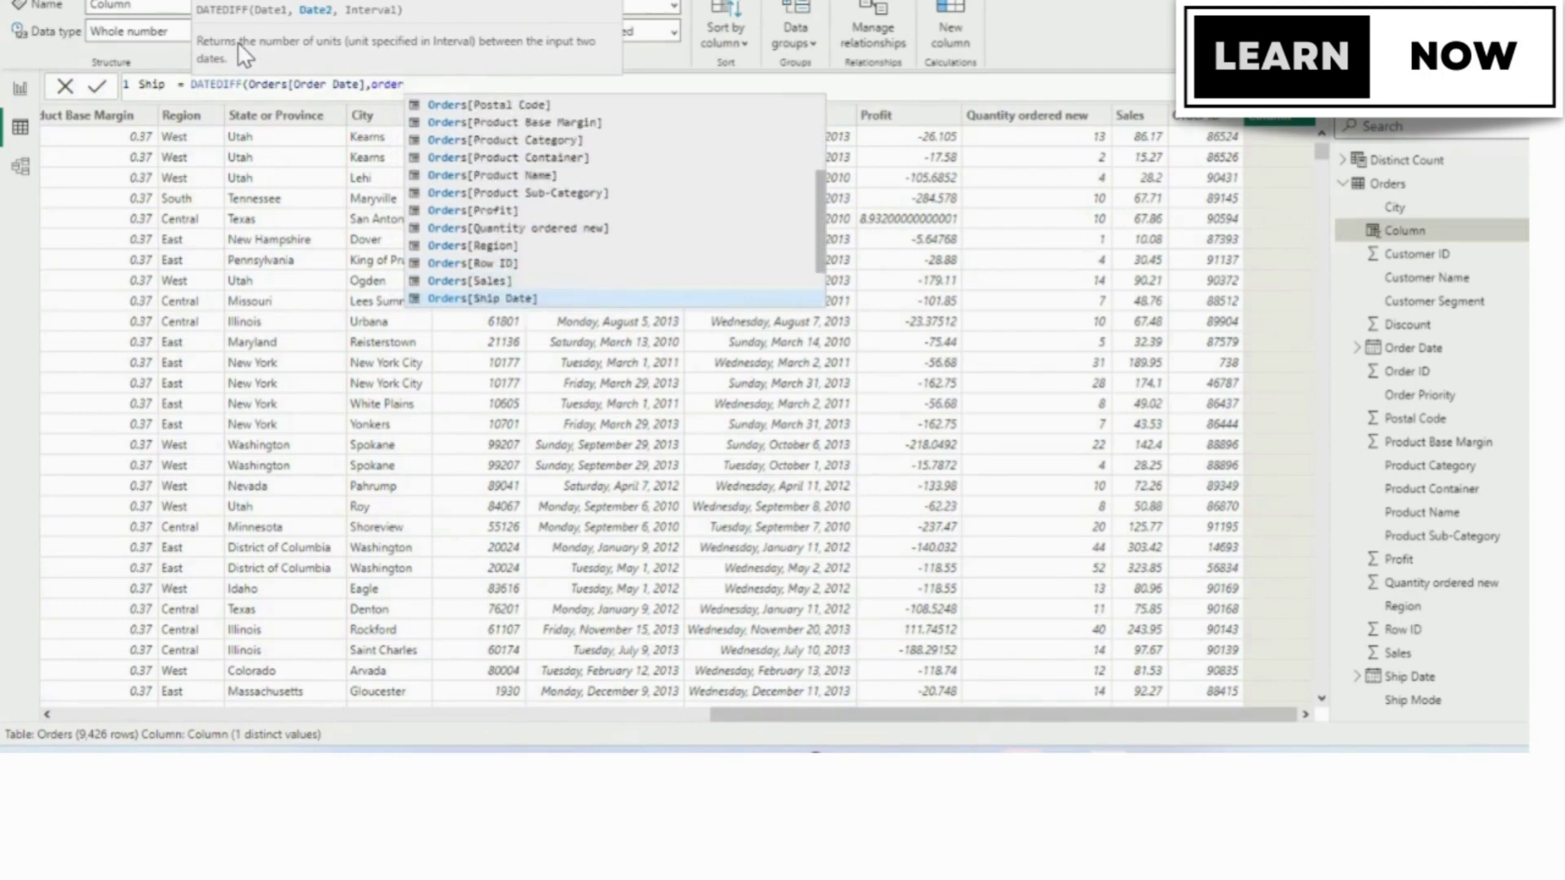
key("Down")
key("Up")
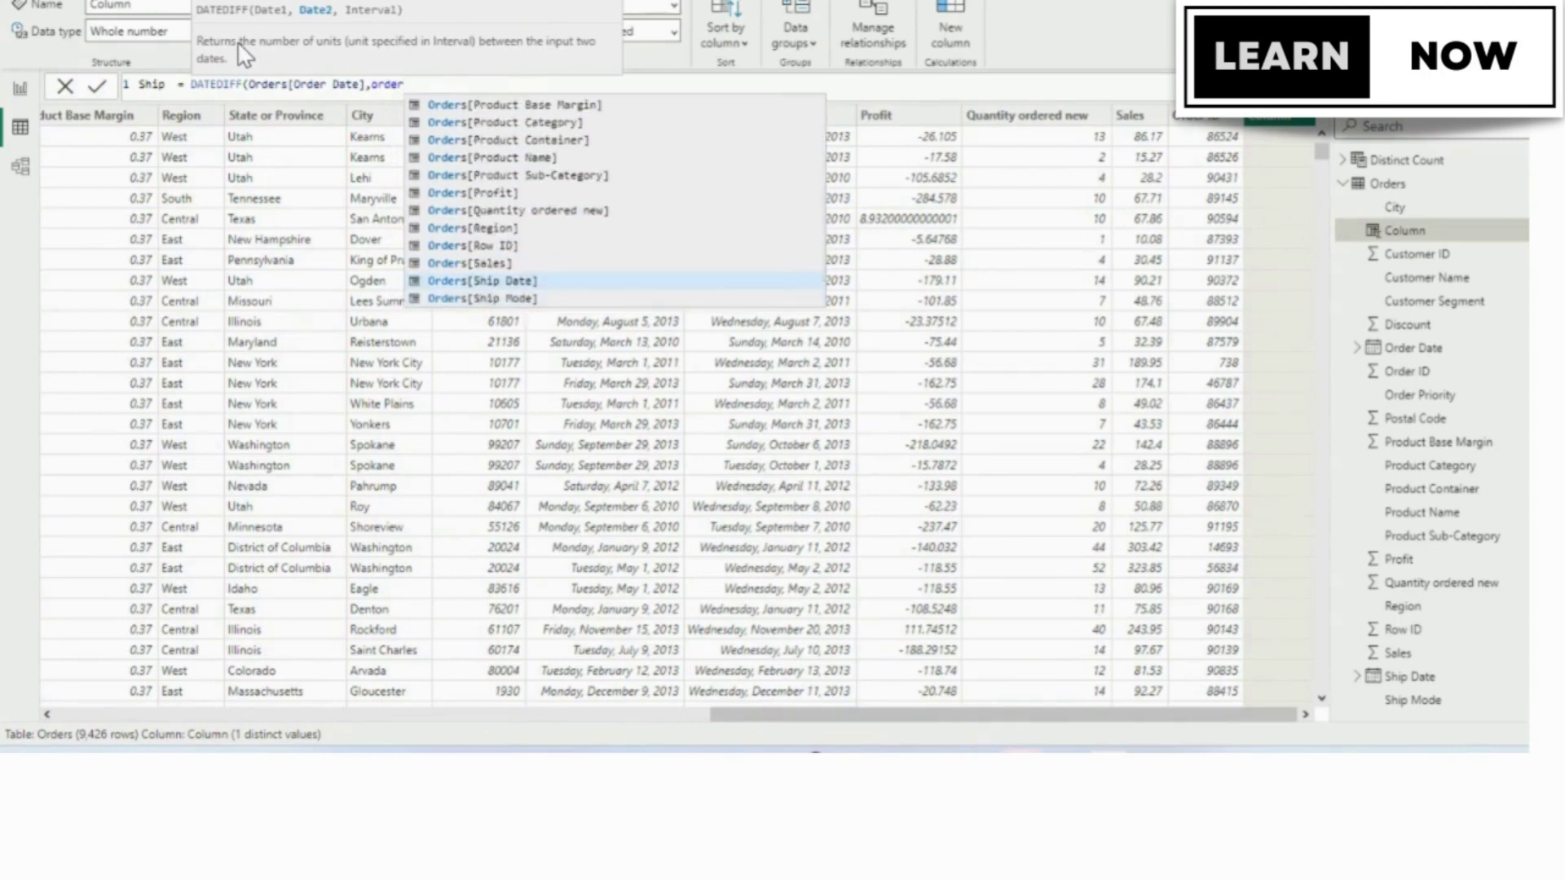
key("Tab")
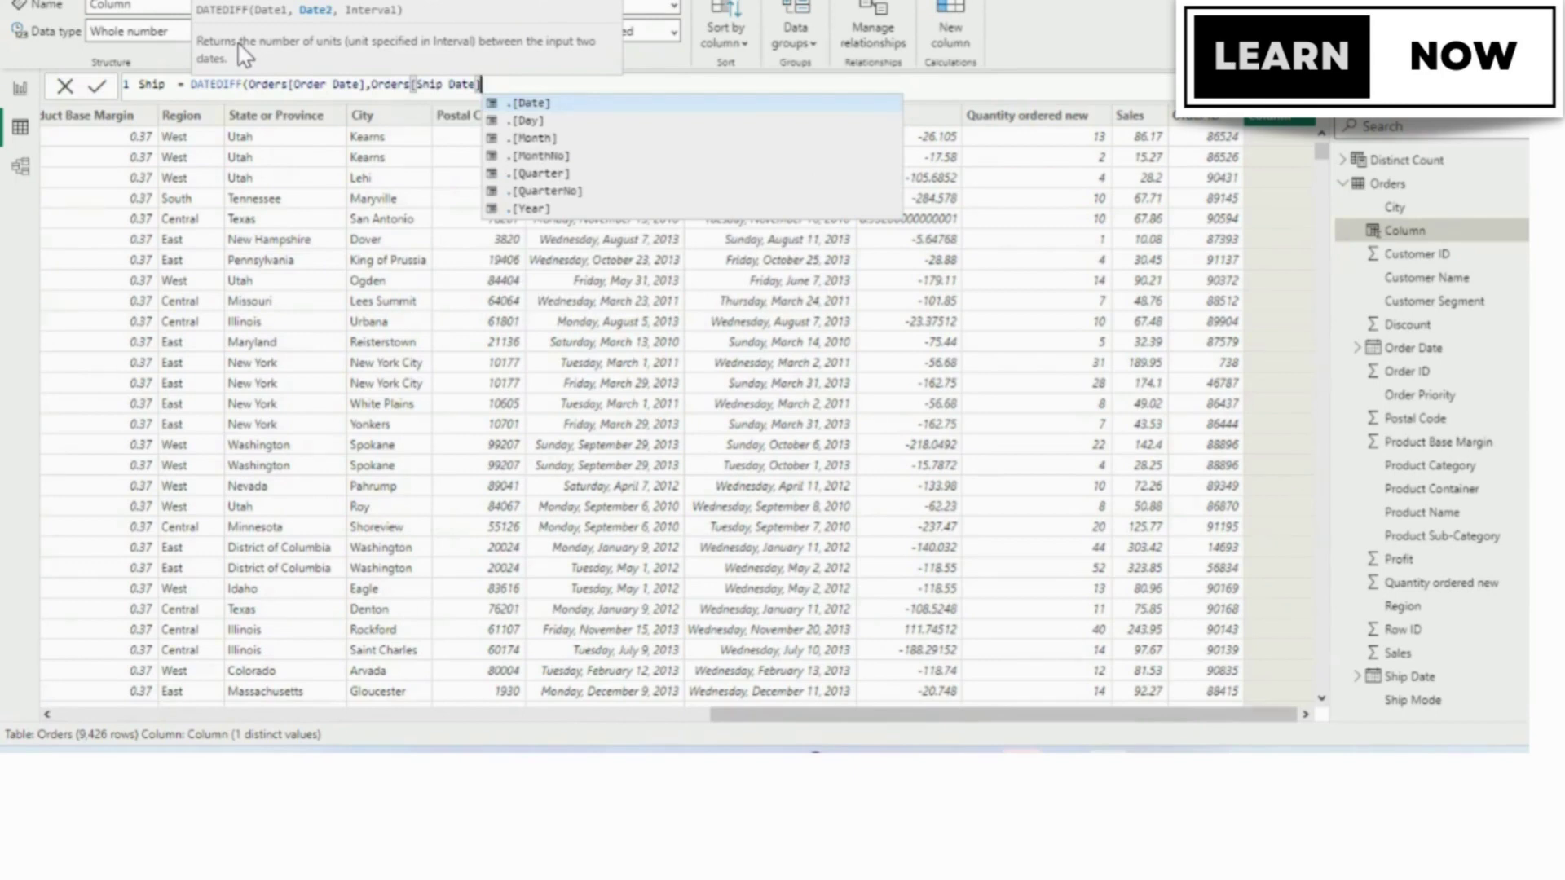
key("Tab")
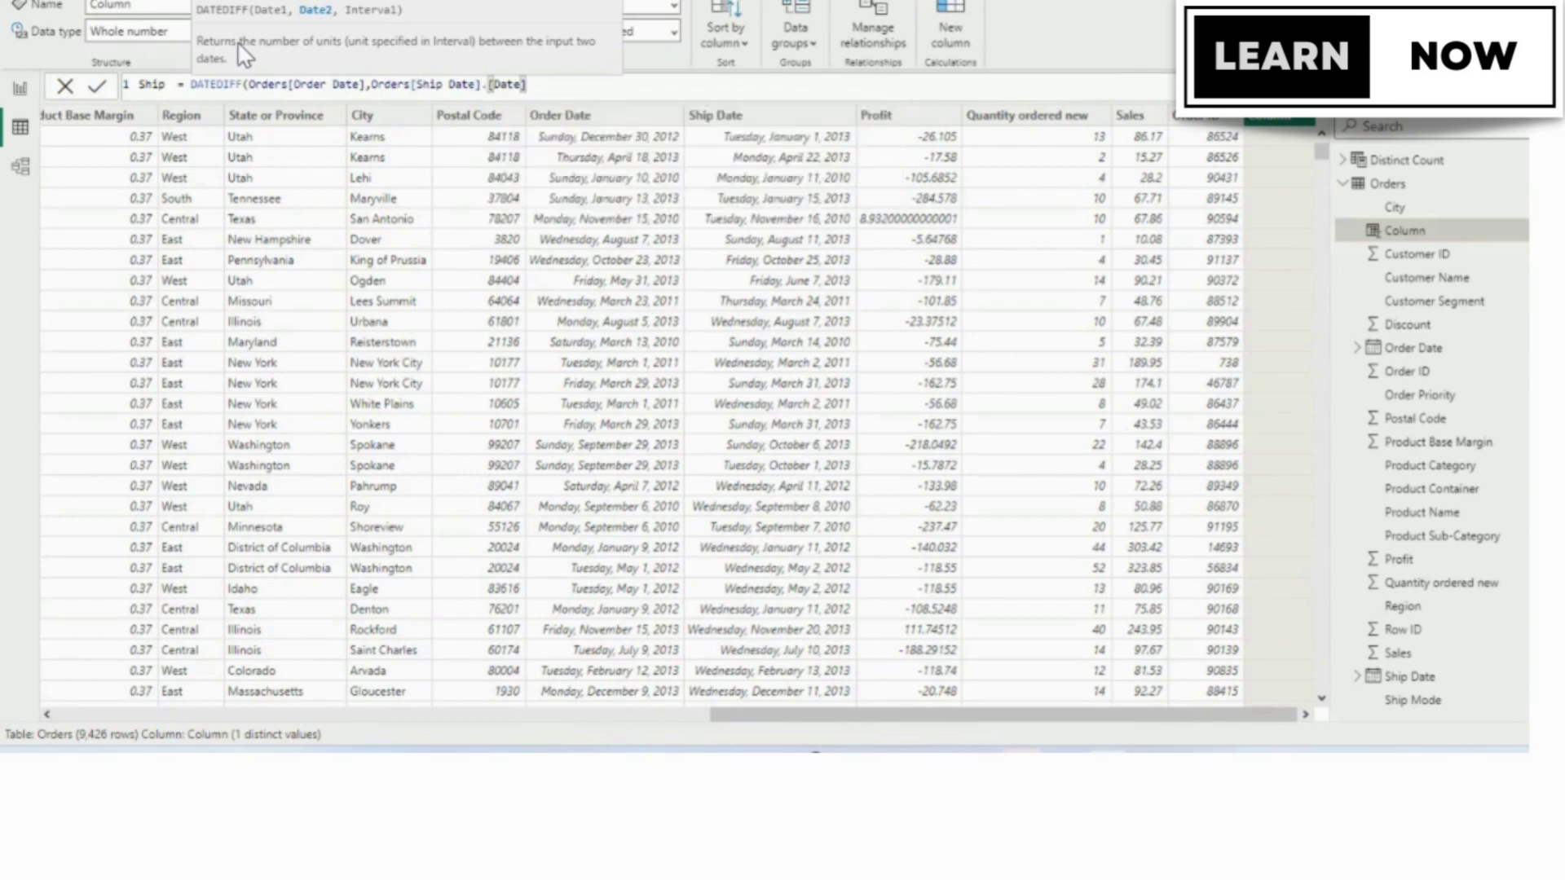
type(",")
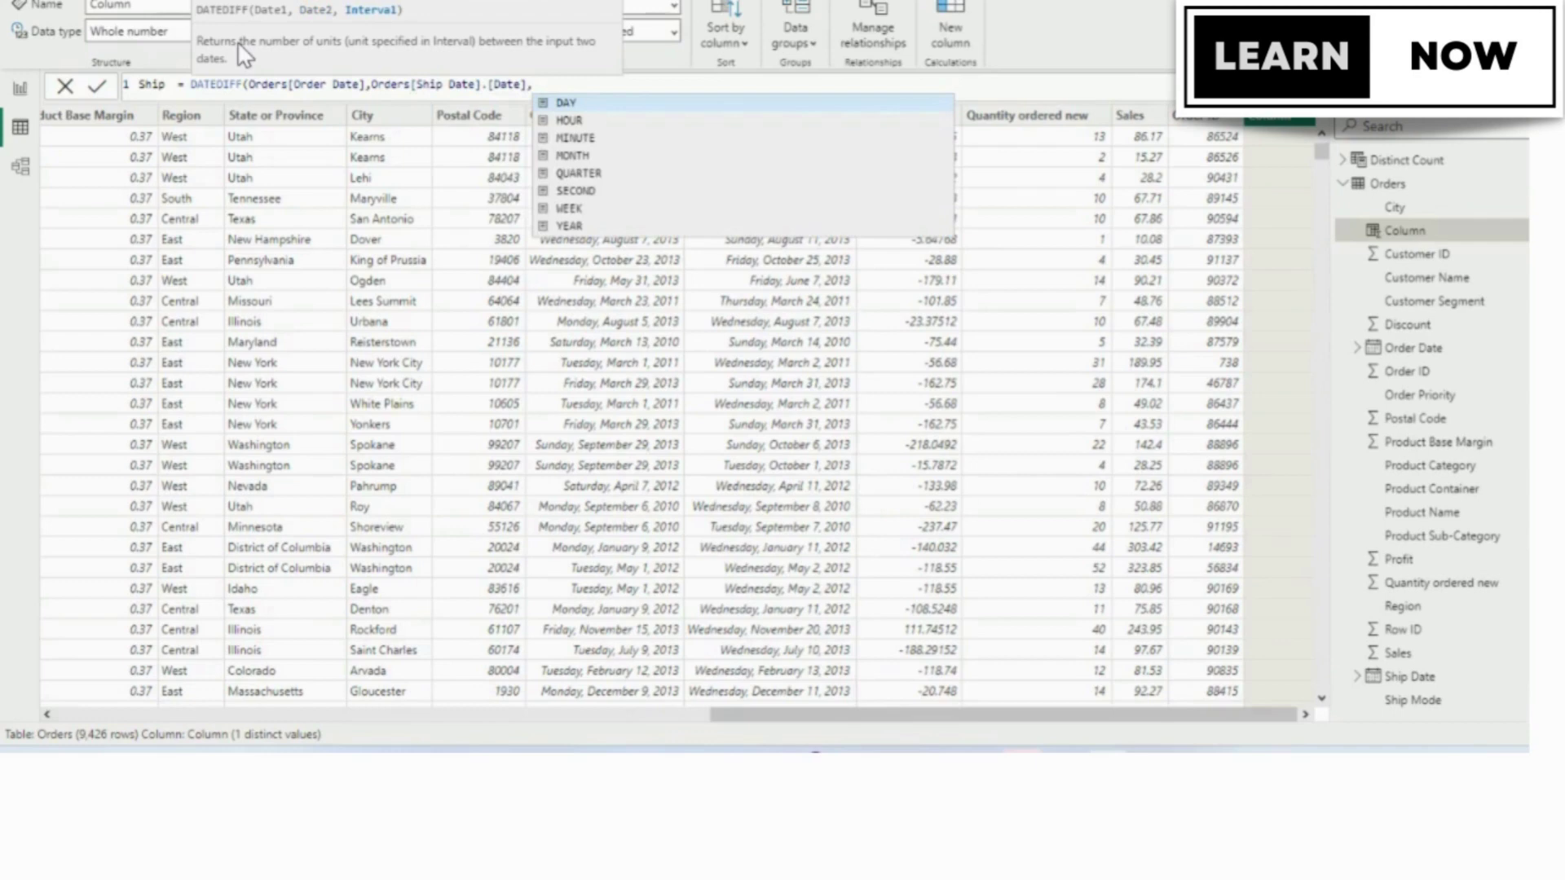
key("Tab")
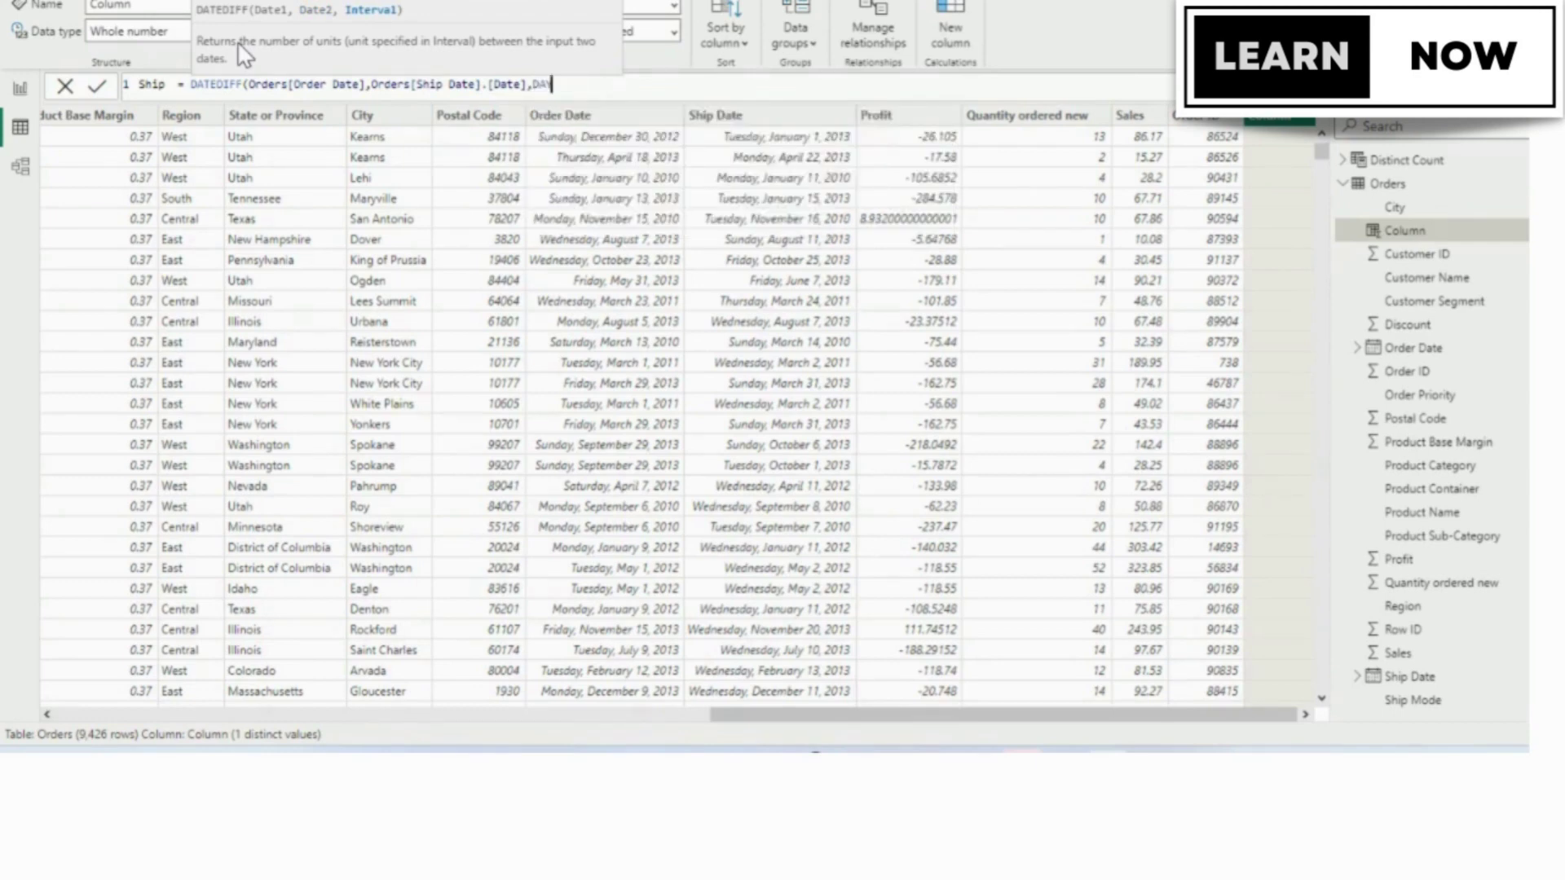
Close the DATEDIFF parenthesis, commit the formula, and scroll to check the Ship values.
type(")")
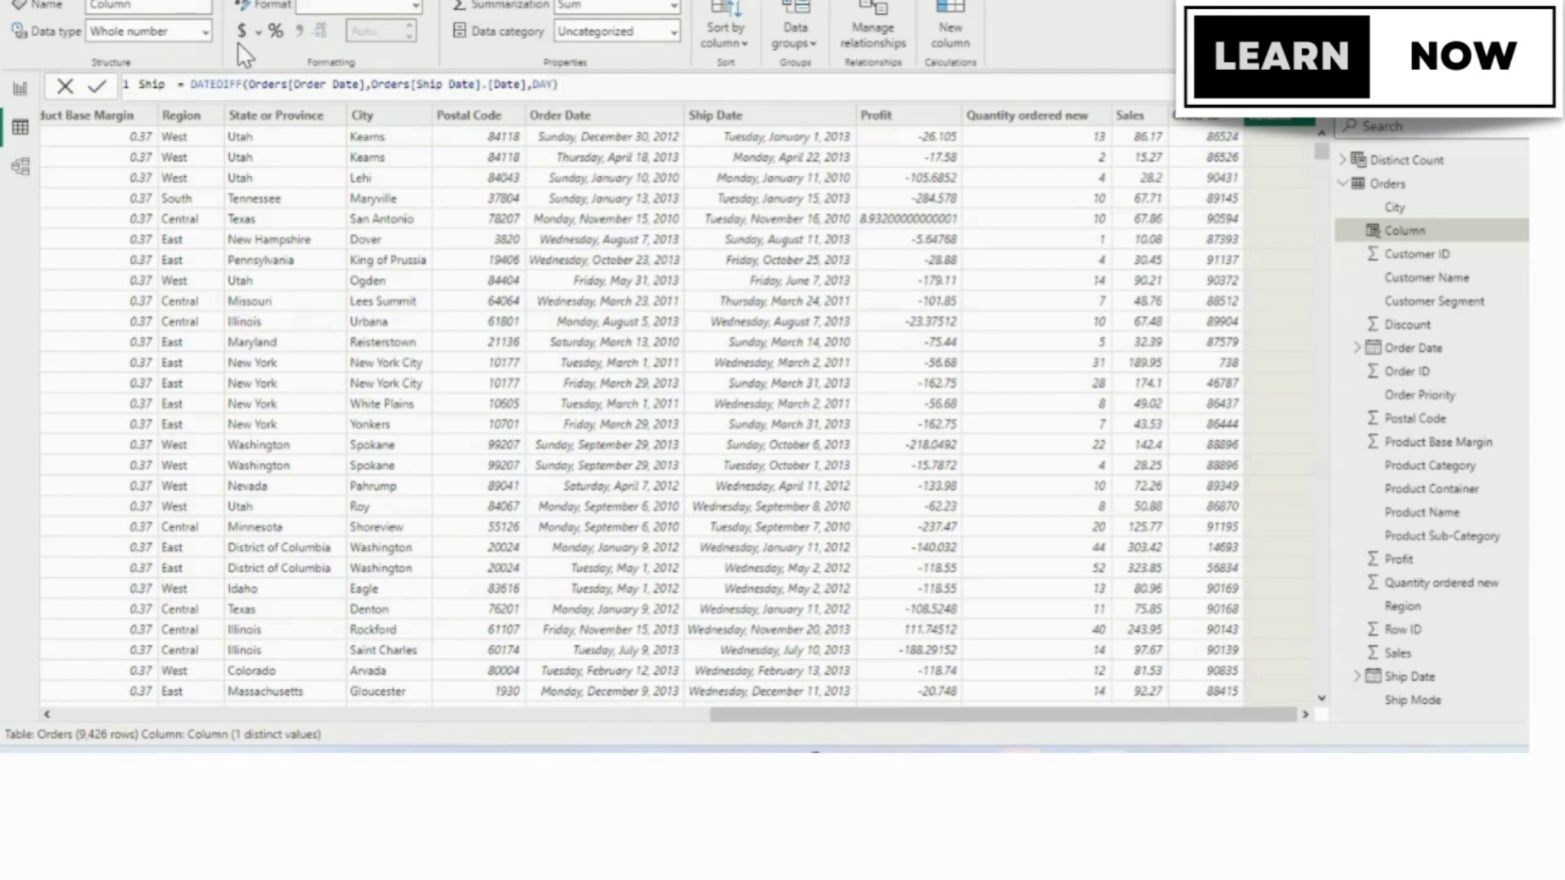
key("Return")
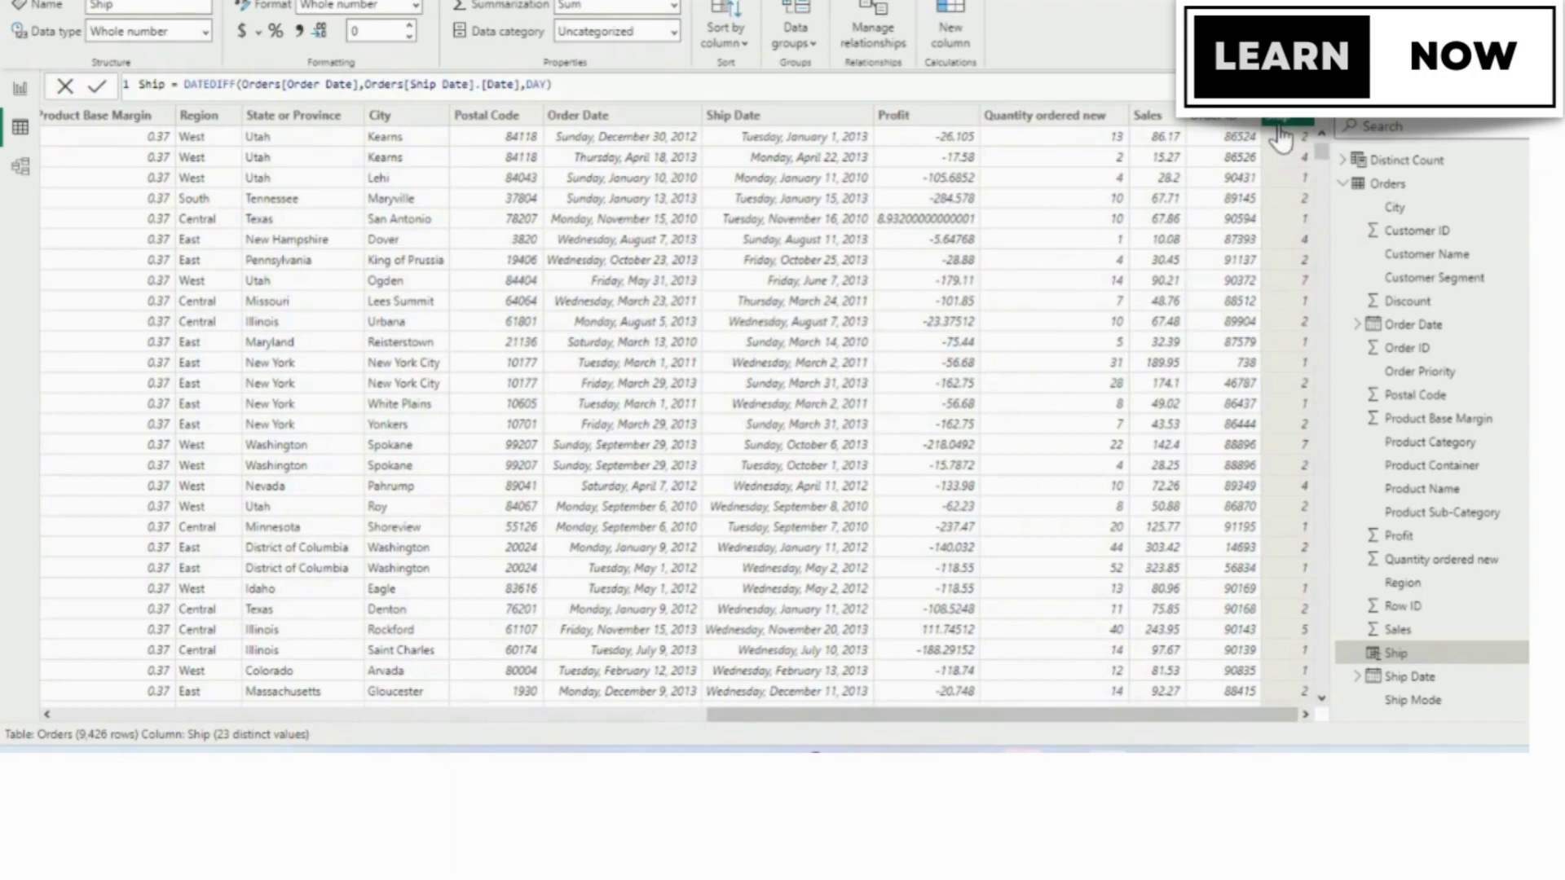
scroll(1286, 219, "down", 15)
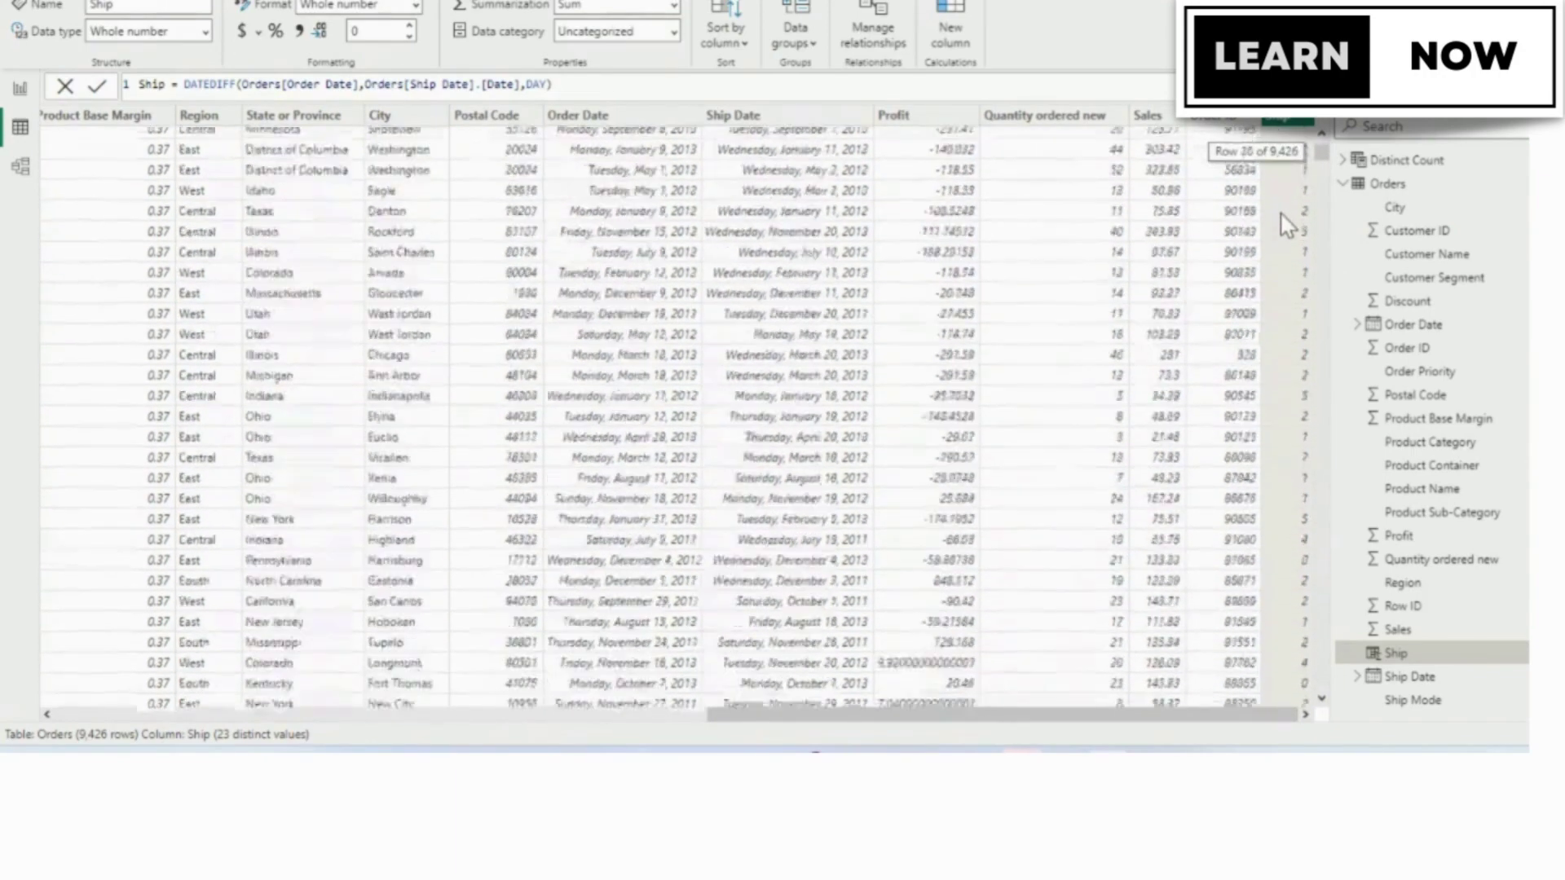